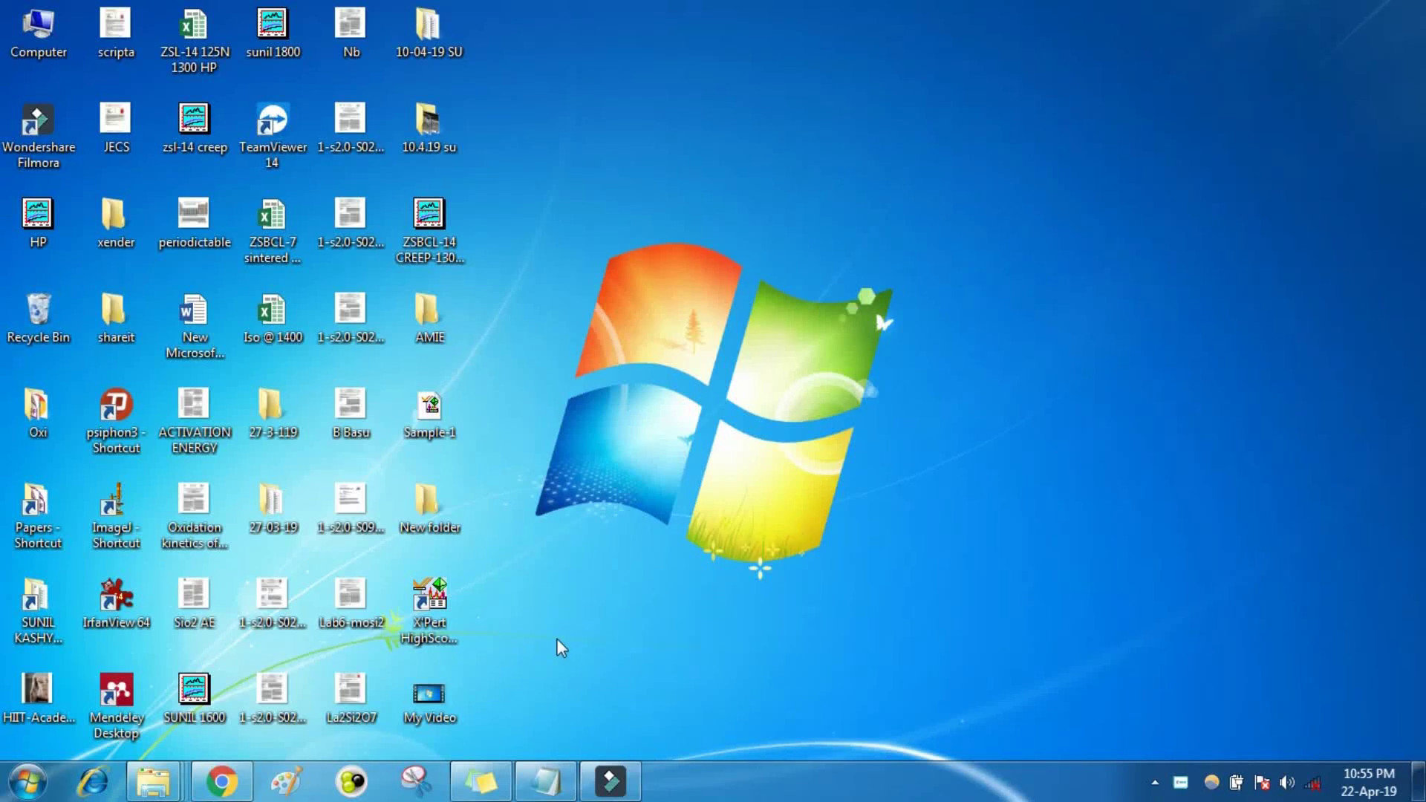
Launch X'Pert HighScore Plus from its desktop shortcut.
{"action": "double_click", "coordinate": [439, 607]}
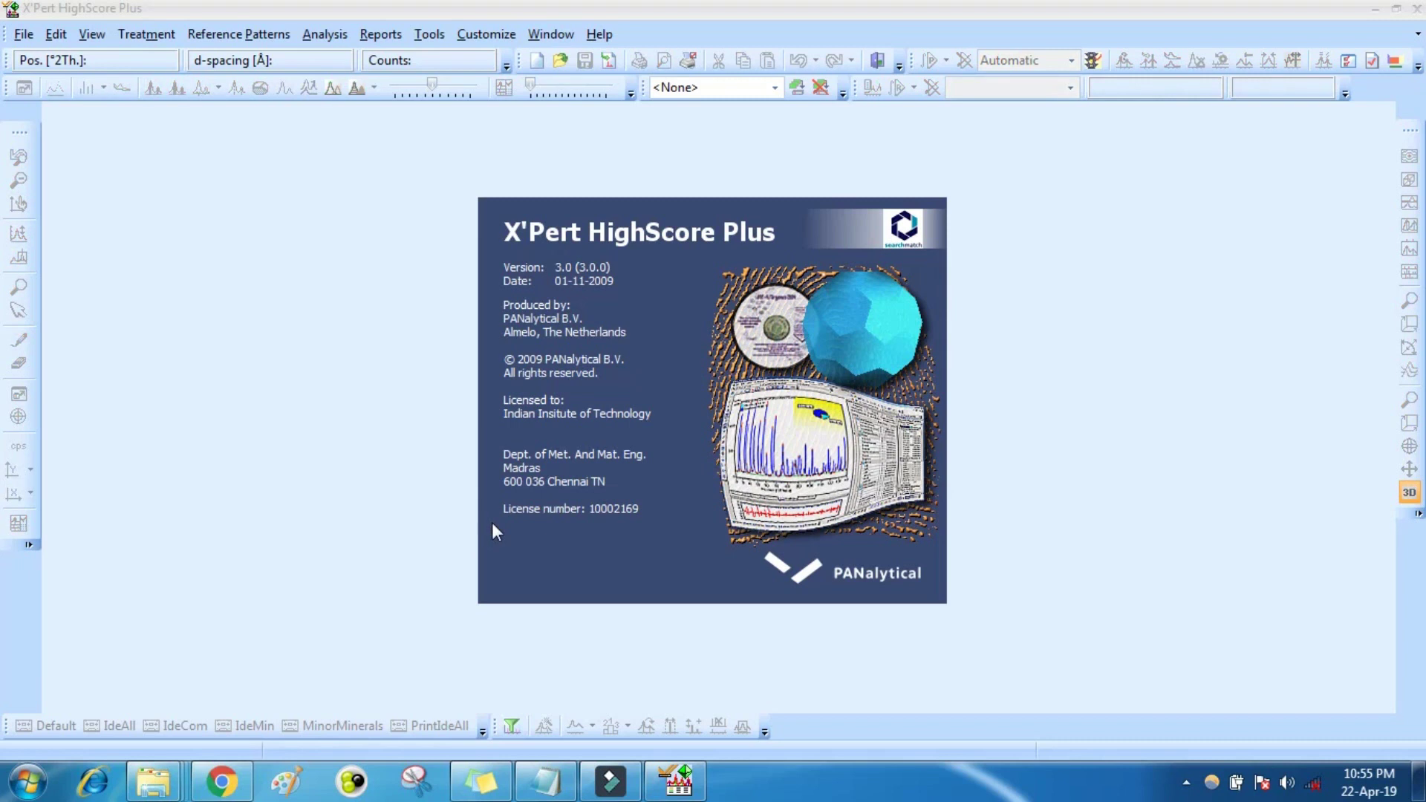
Open the Sample-1 RAW data file from the Desktop.
{"action": "left_click", "coordinate": [25, 36]}
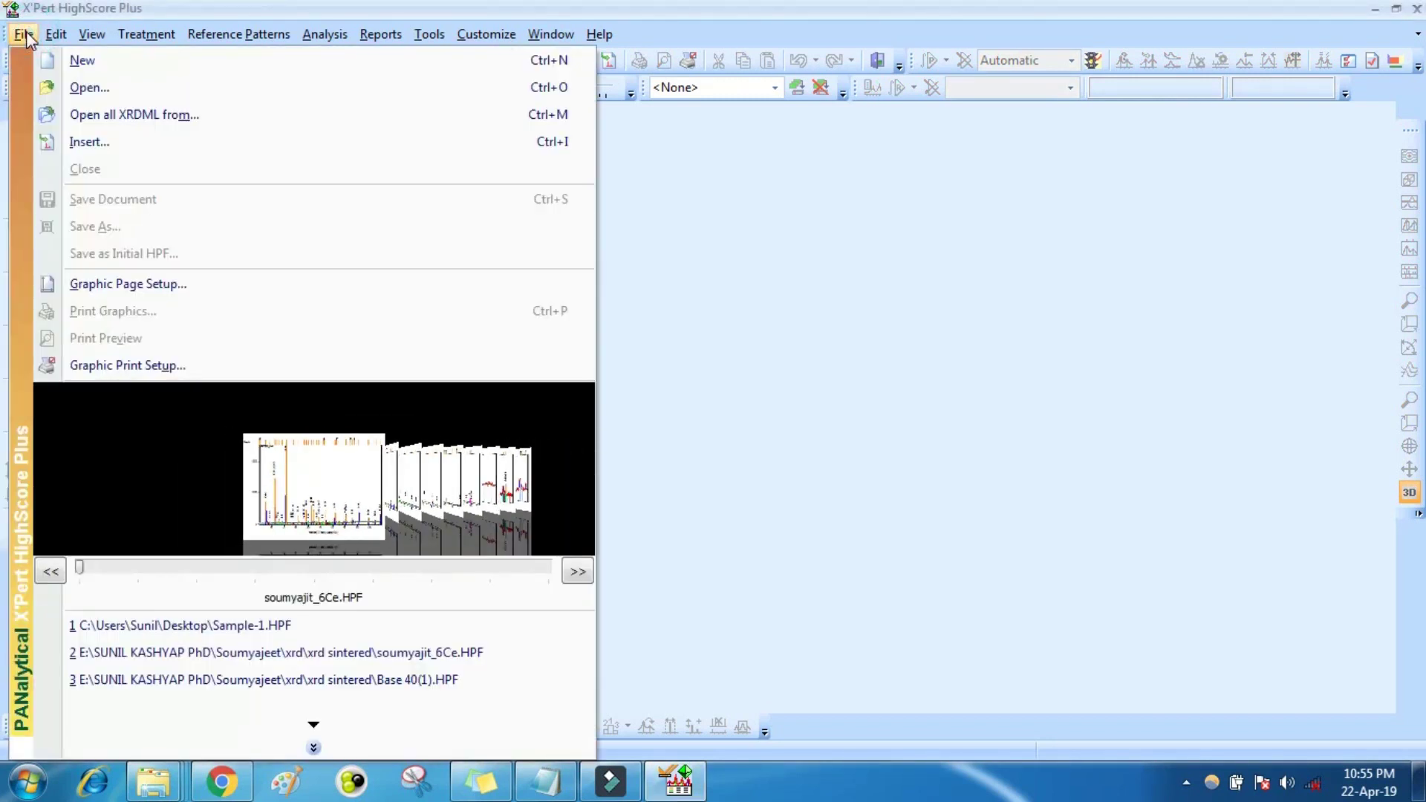
{"action": "left_click", "coordinate": [87, 87]}
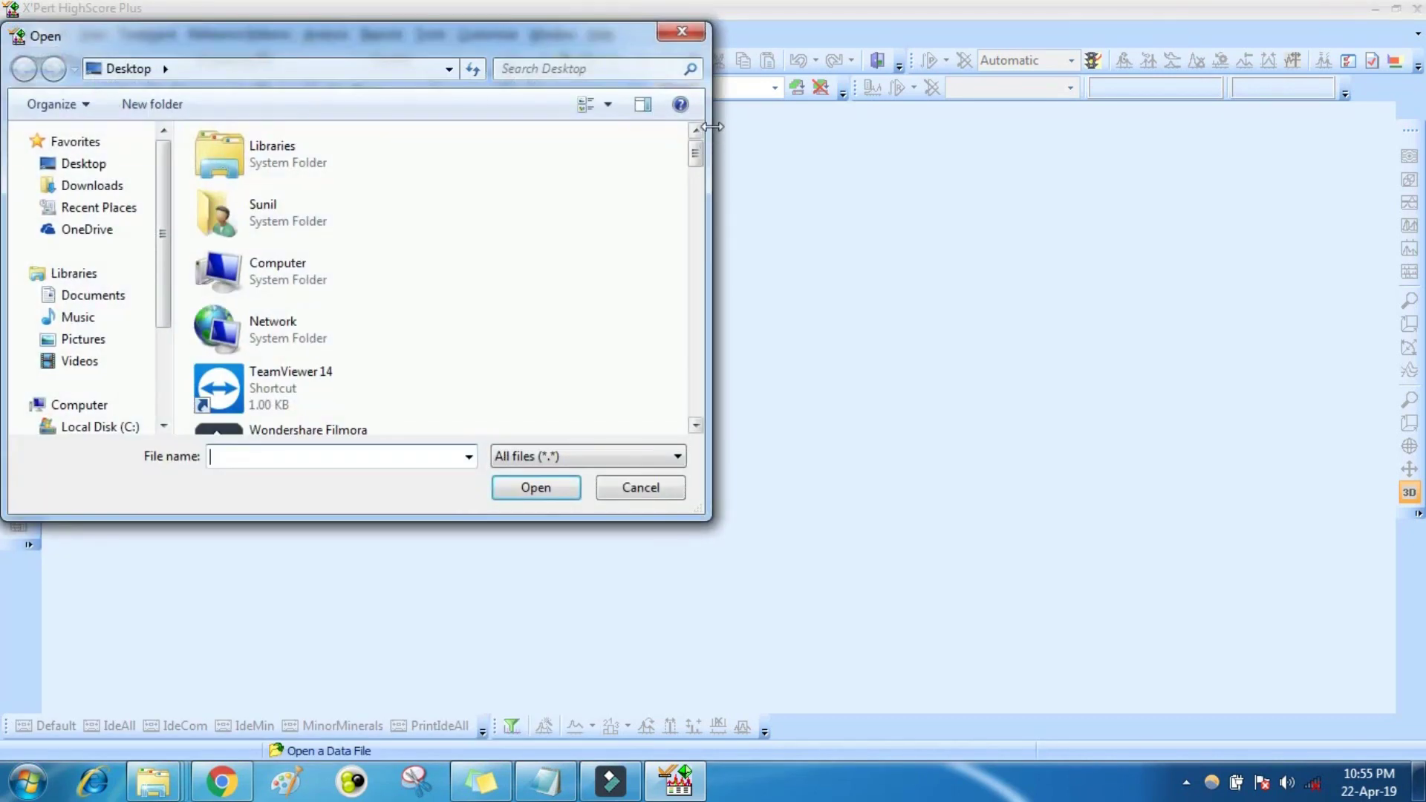
{"action": "left_click_drag", "start_coordinate": [699, 162], "coordinate": [706, 367]}
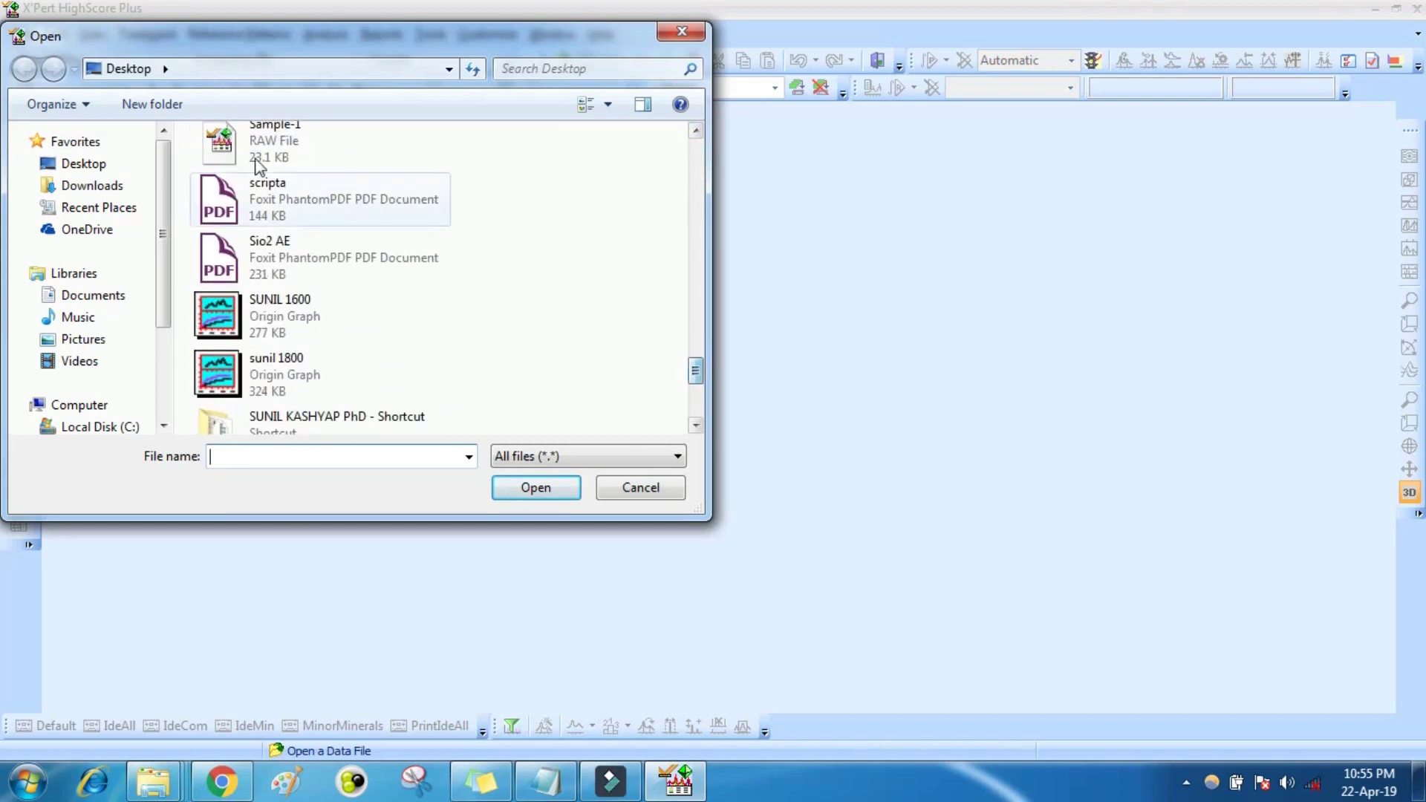
{"action": "left_click", "coordinate": [319, 146]}
{"action": "left_click", "coordinate": [558, 487]}
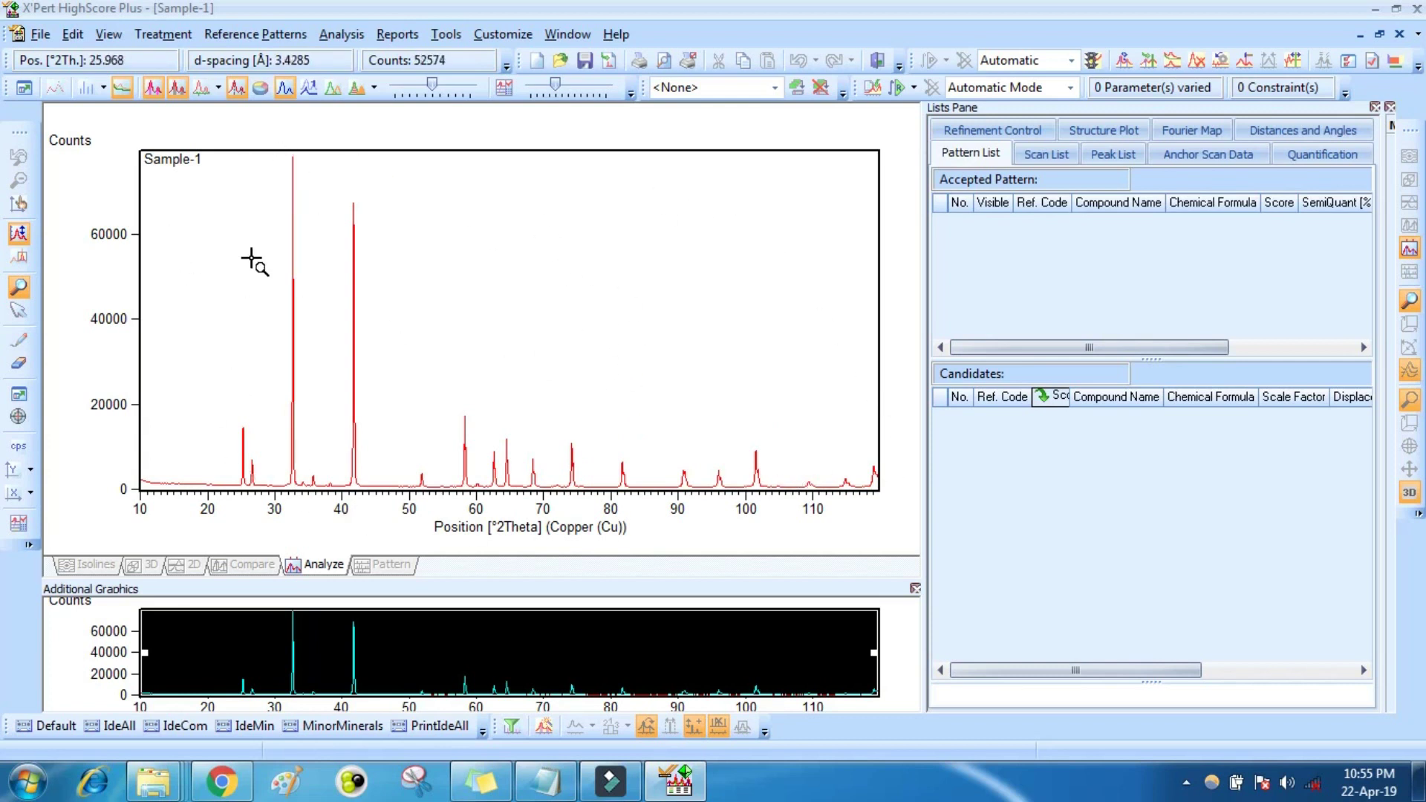
Strip the K-Alpha2 component (Rachinger) from Sample-1, replacing the original pattern.
{"action": "left_click", "coordinate": [156, 36]}
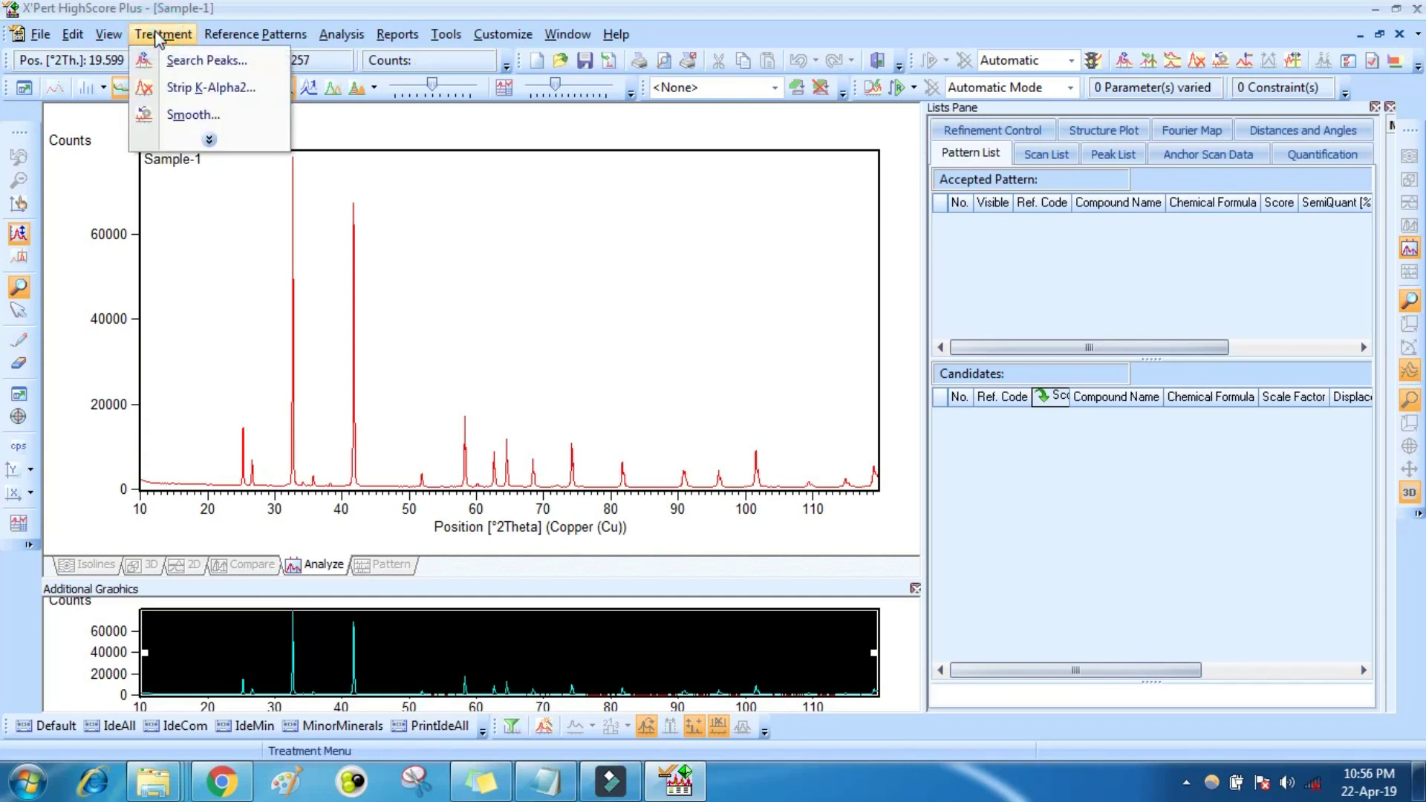
{"action": "left_click", "coordinate": [174, 89]}
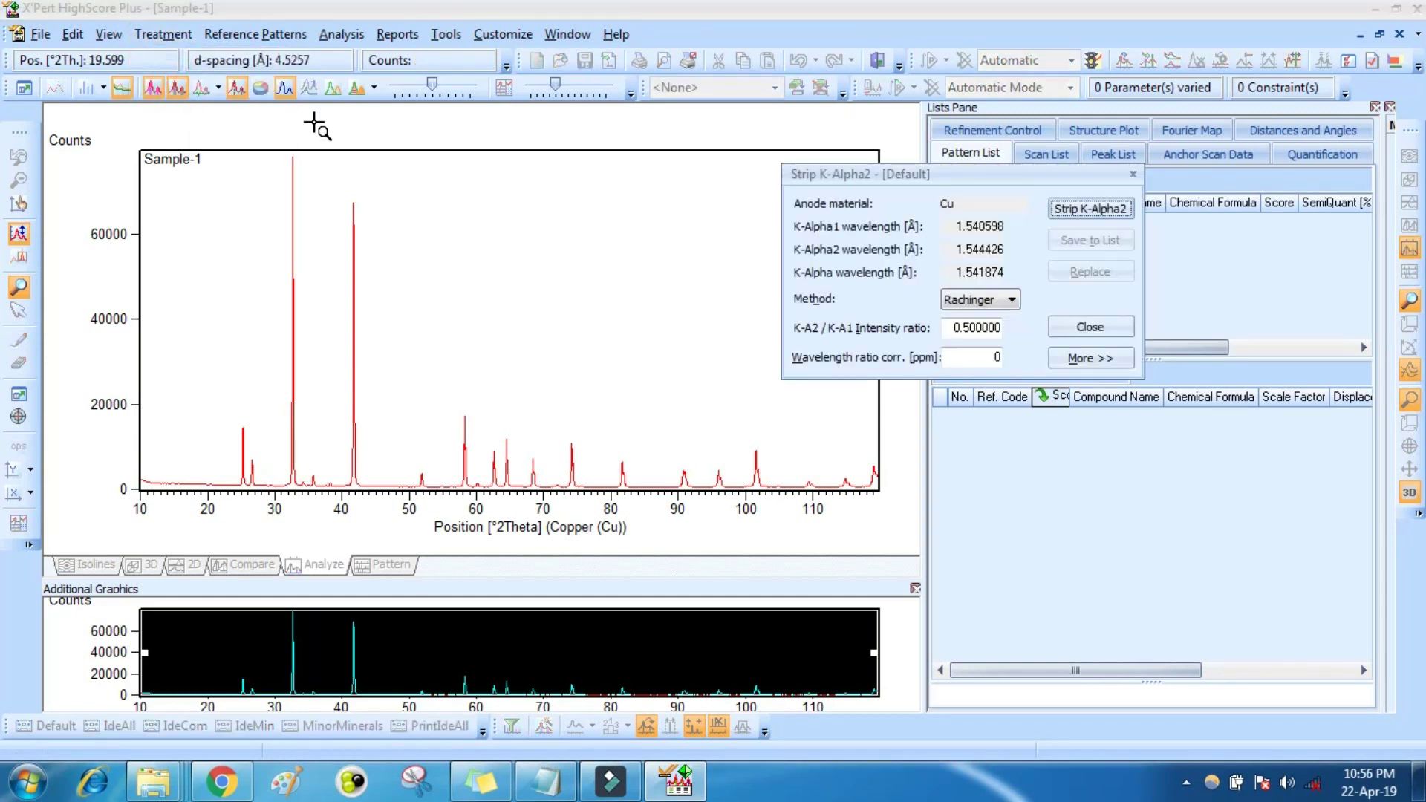
{"action": "left_click", "coordinate": [1090, 209]}
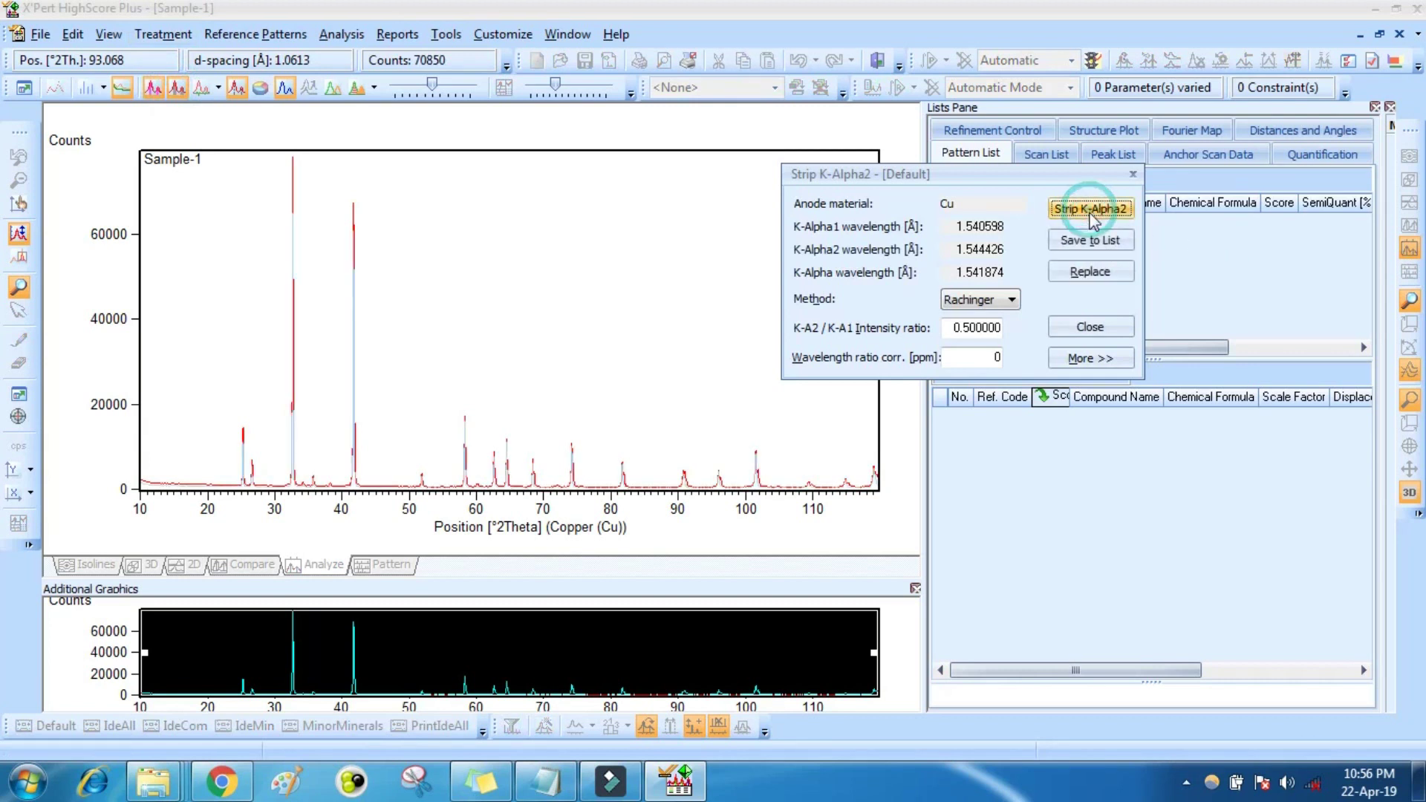
{"action": "left_click", "coordinate": [1090, 272]}
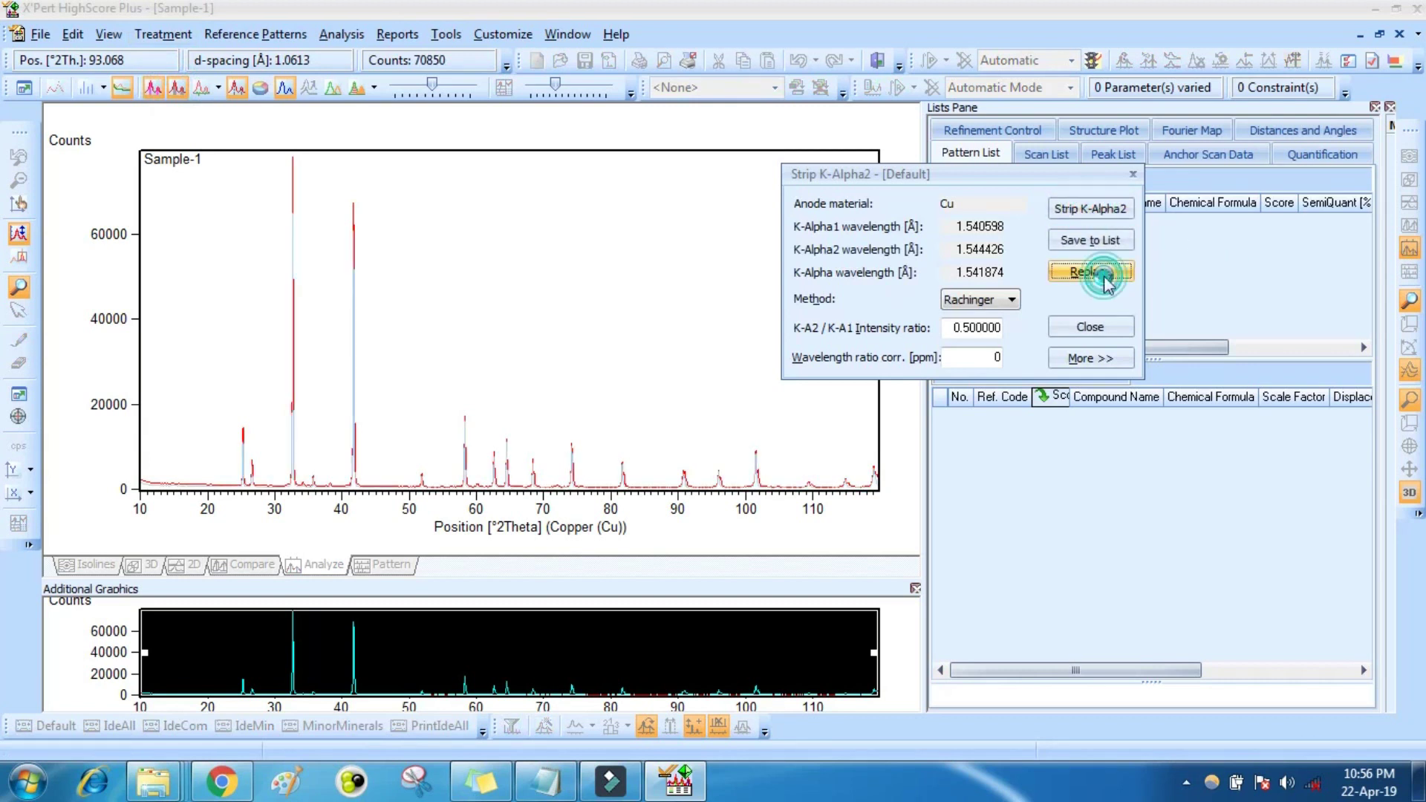
Smooth the pattern with quintic polynomial smoothing, replacing the stripped data.
{"action": "left_click", "coordinate": [162, 34]}
{"action": "left_click", "coordinate": [193, 115]}
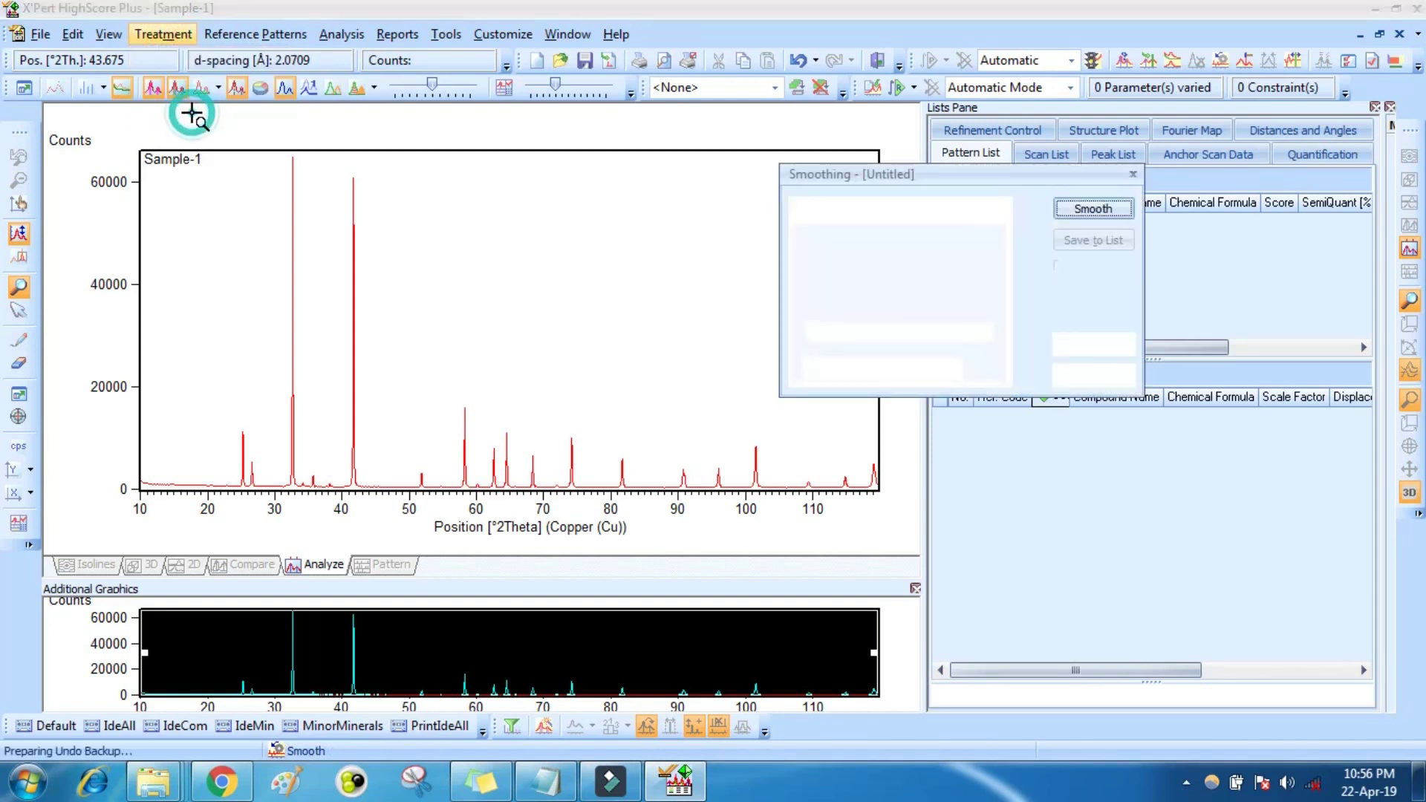
{"action": "left_click", "coordinate": [1093, 210]}
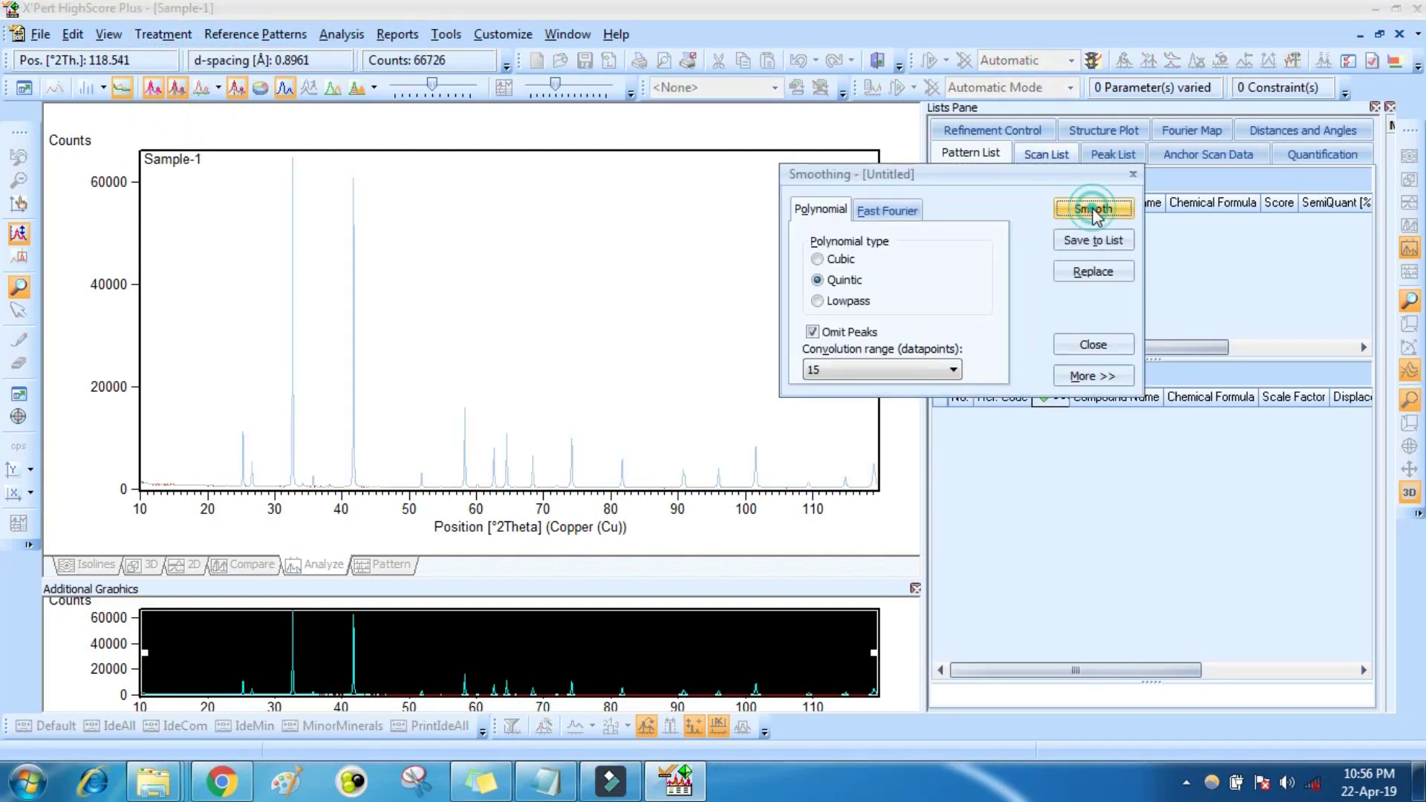
{"action": "left_click", "coordinate": [1093, 273]}
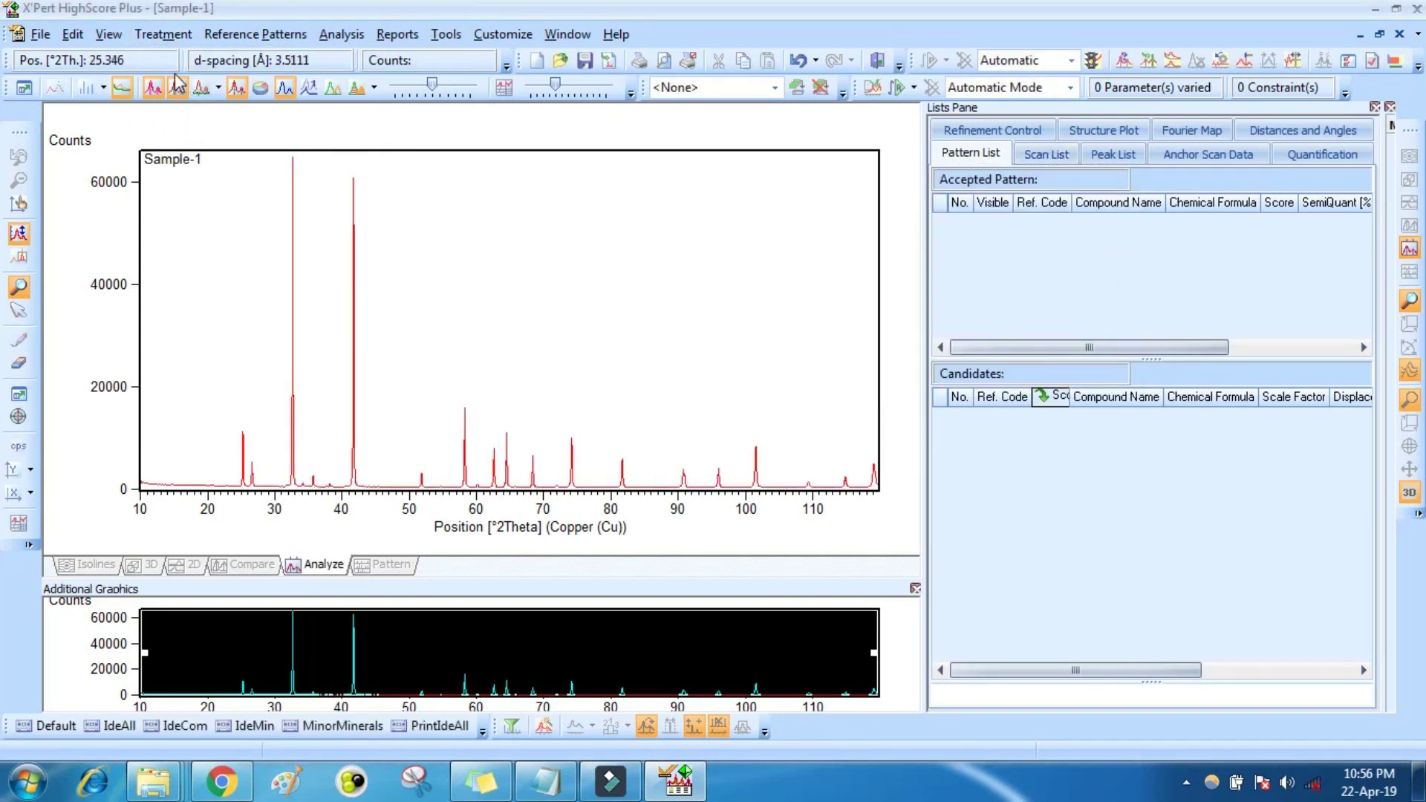
Run a minimum 2nd derivative peak search on Sample-1 and accept the found peaks.
{"action": "left_click", "coordinate": [164, 36]}
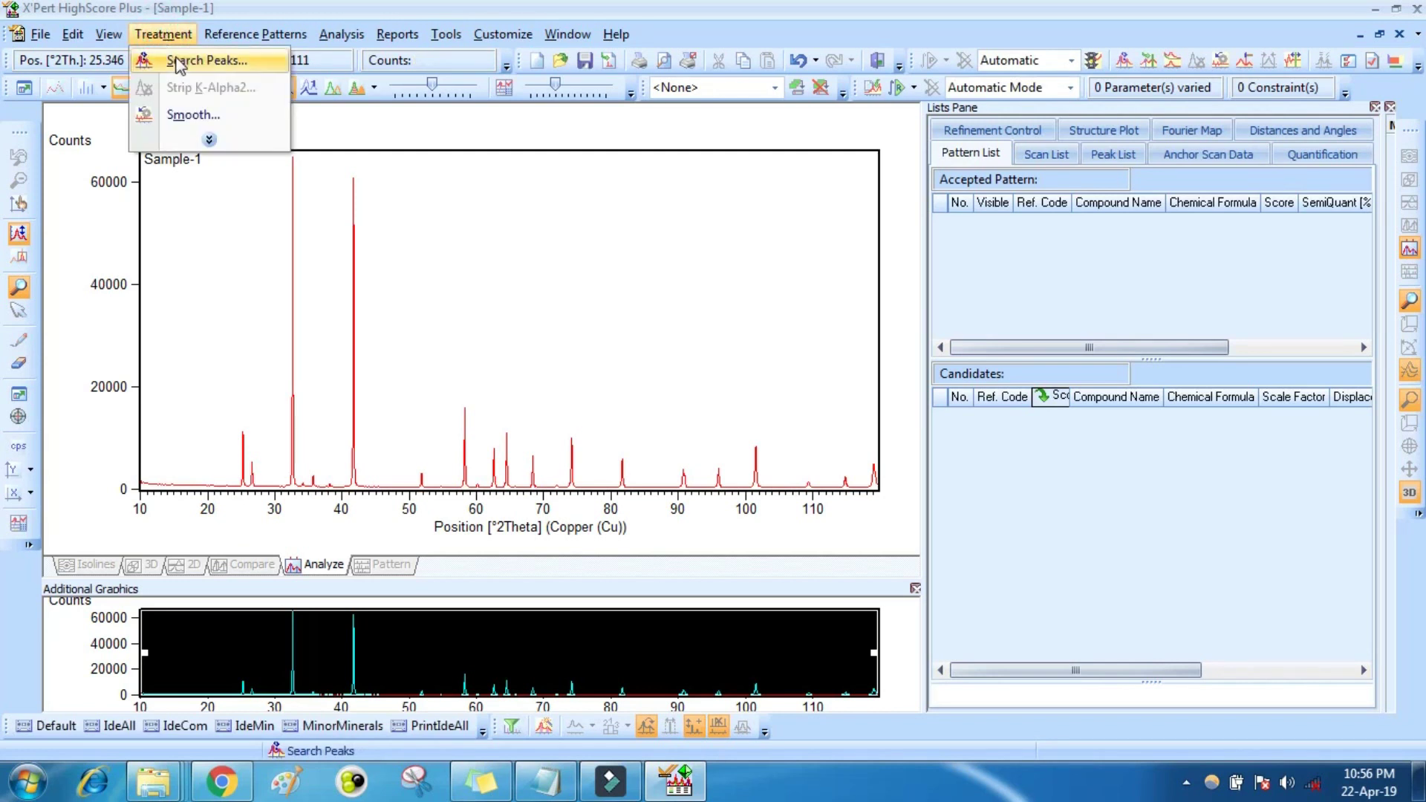
{"action": "left_click", "coordinate": [177, 57]}
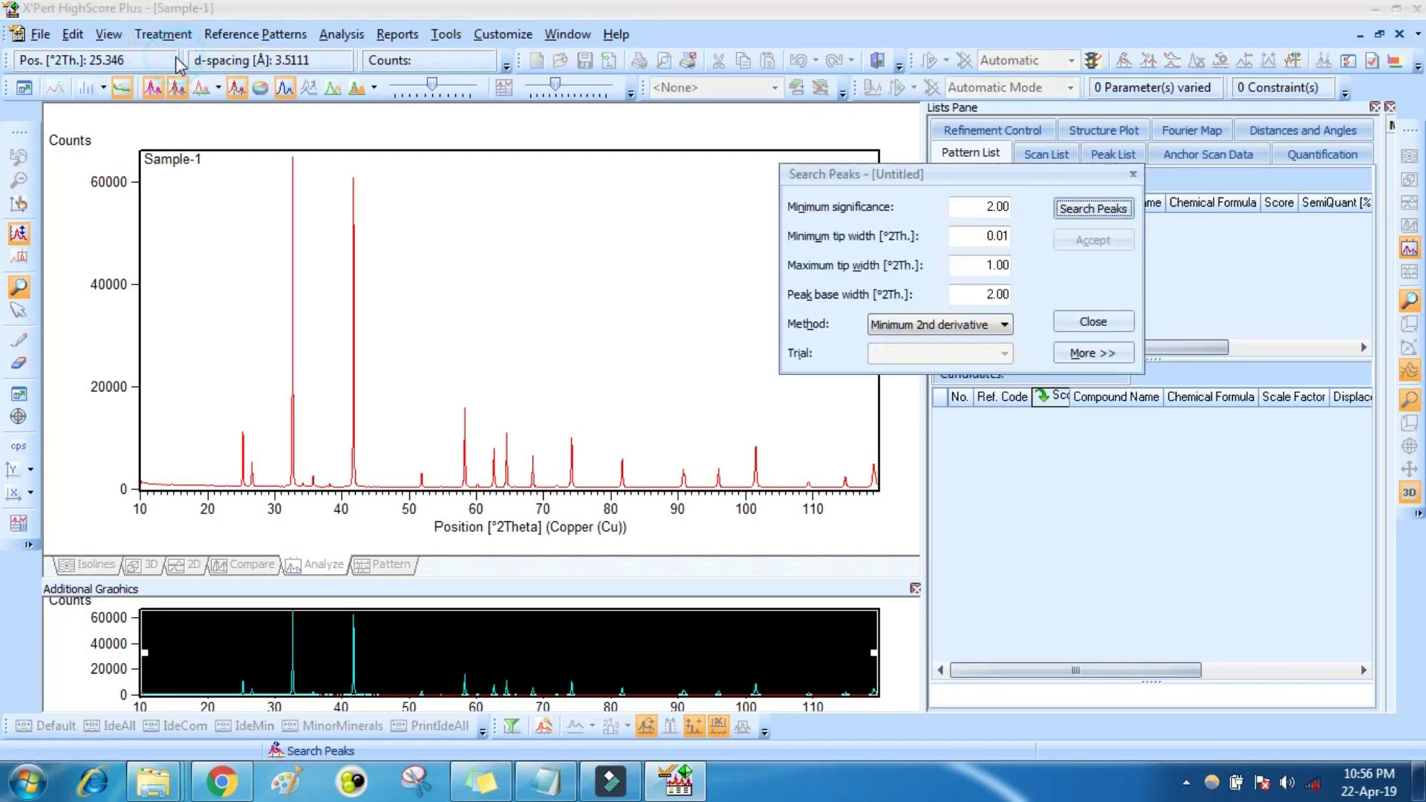
{"action": "left_click", "coordinate": [1089, 211]}
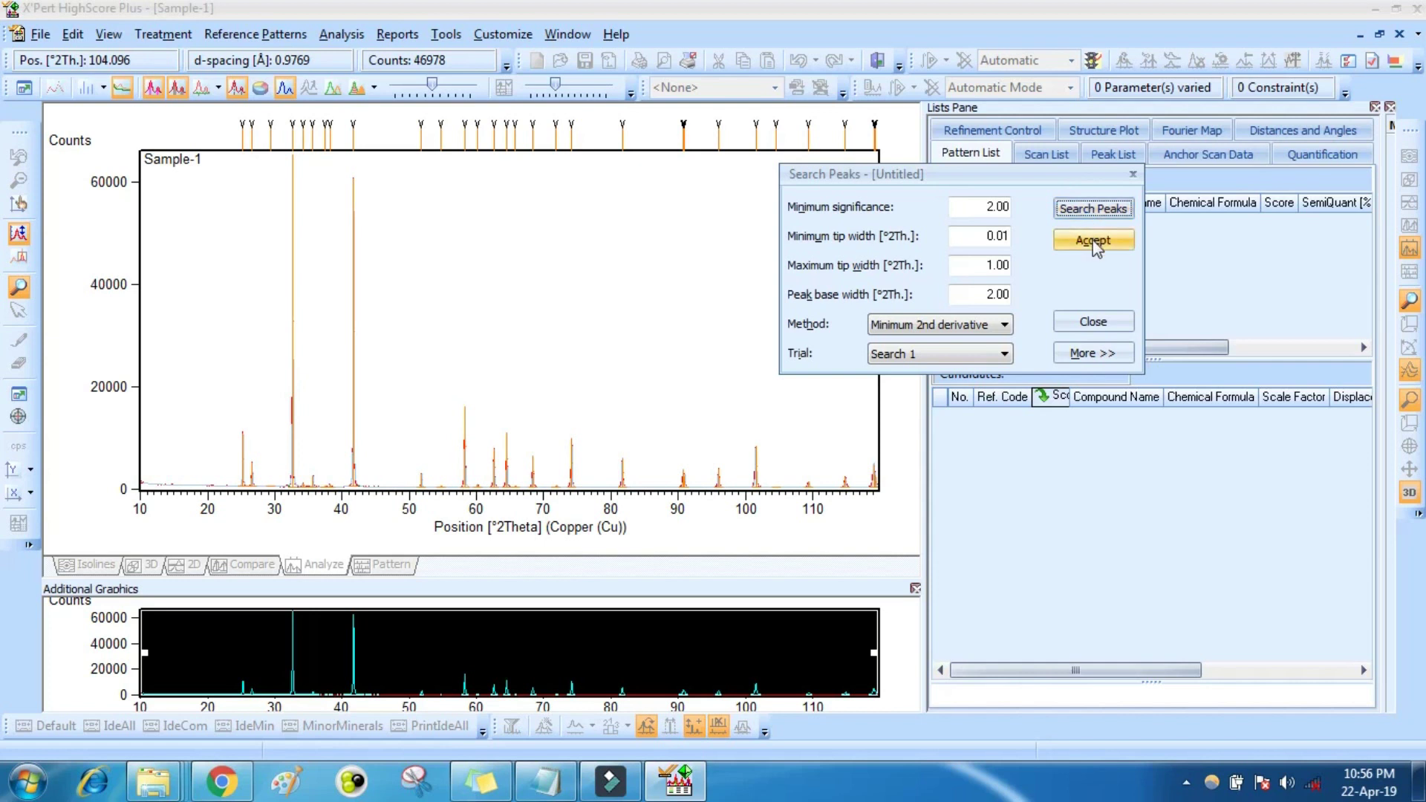
{"action": "left_click", "coordinate": [1094, 243]}
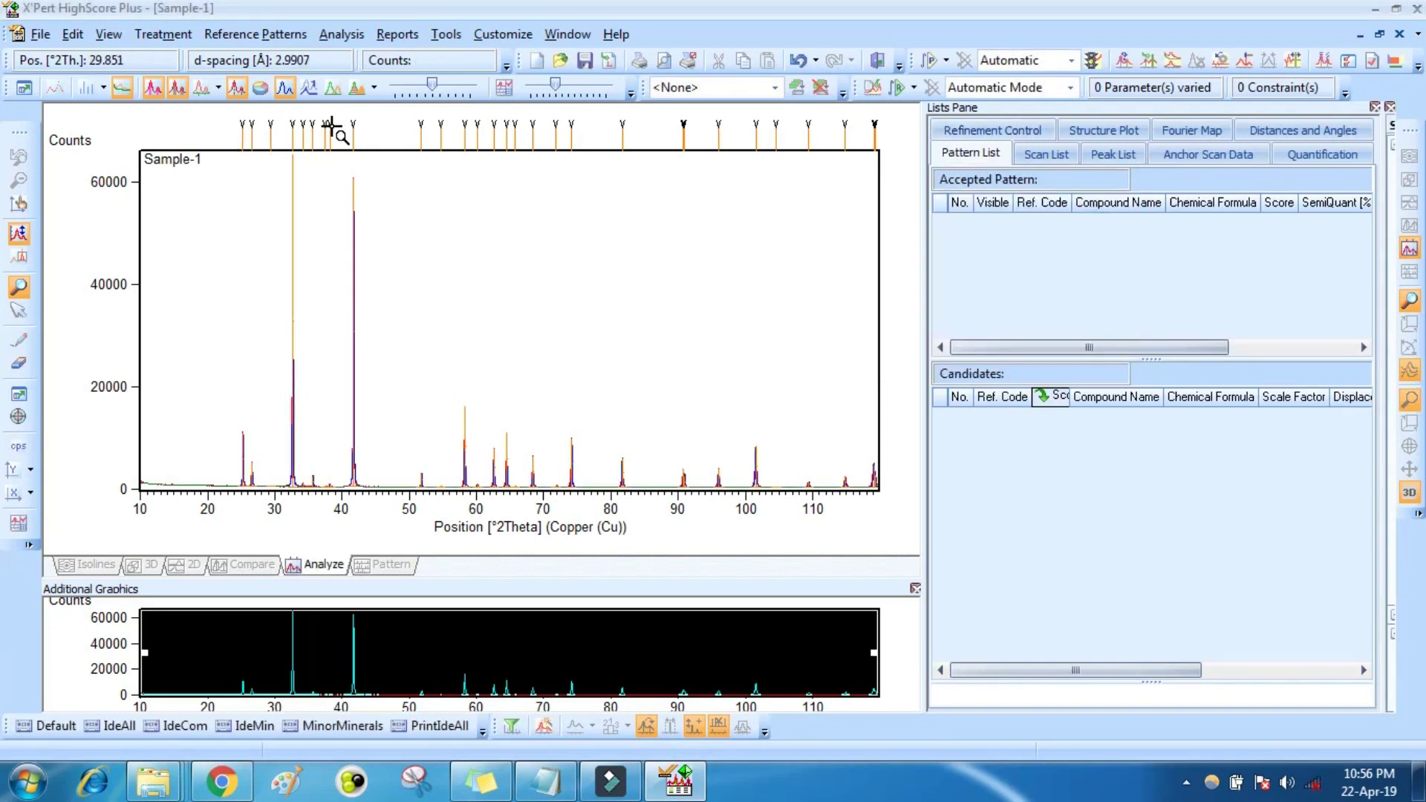
Clear the Search & Match restriction set's at-least-one-of and none-of element lists, allowing all 124580 patterns.
{"action": "left_click", "coordinate": [341, 37]}
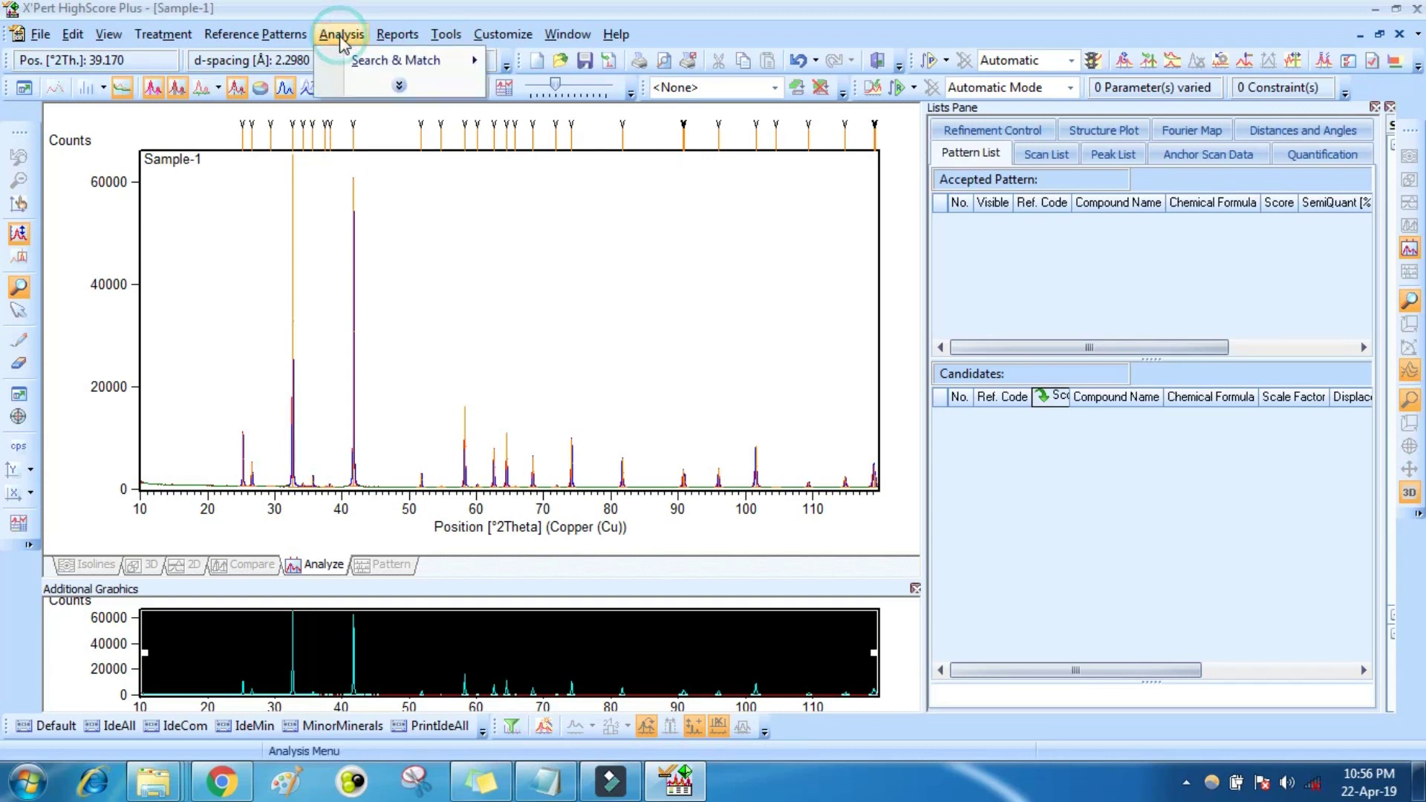
{"action": "mouse_move", "coordinate": [364, 67]}
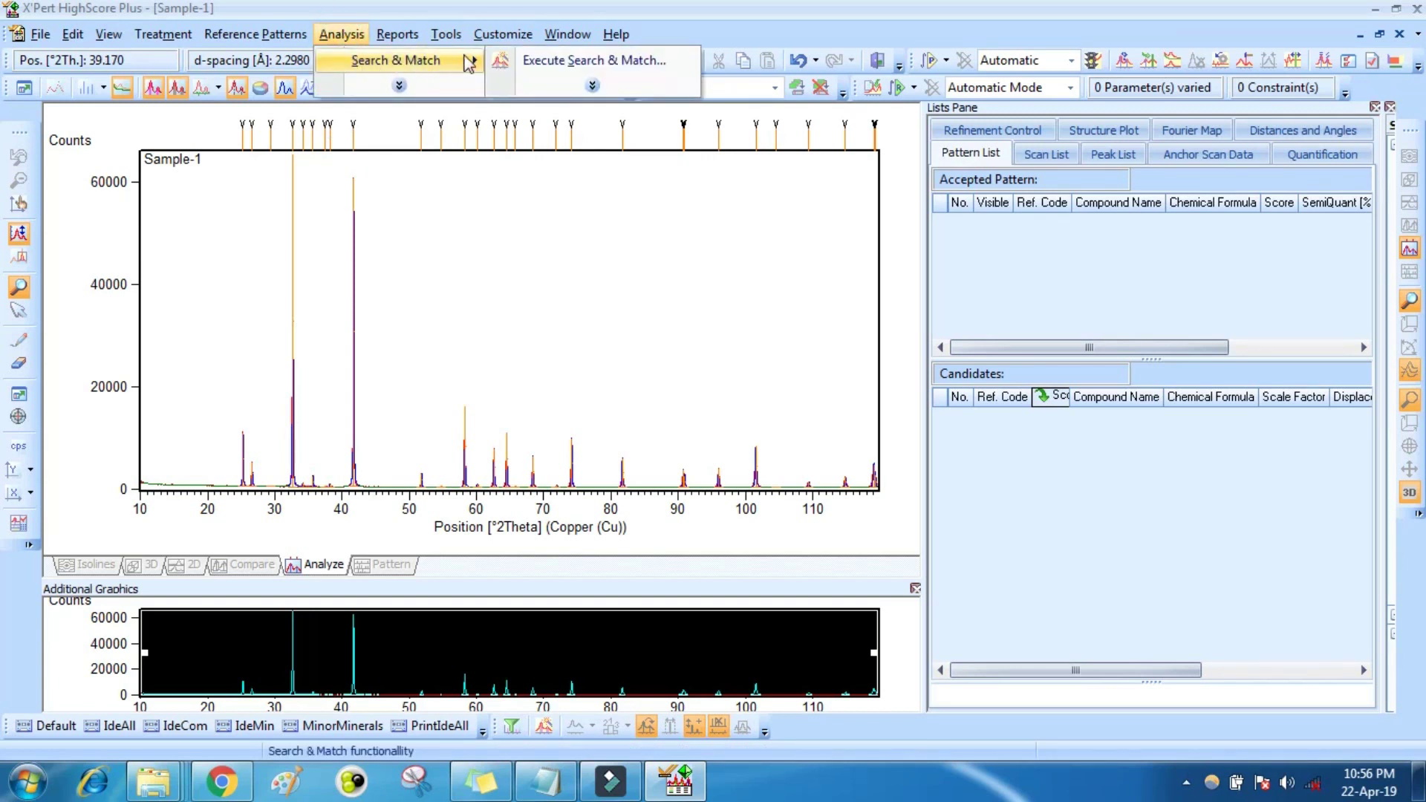
{"action": "left_click", "coordinate": [587, 65]}
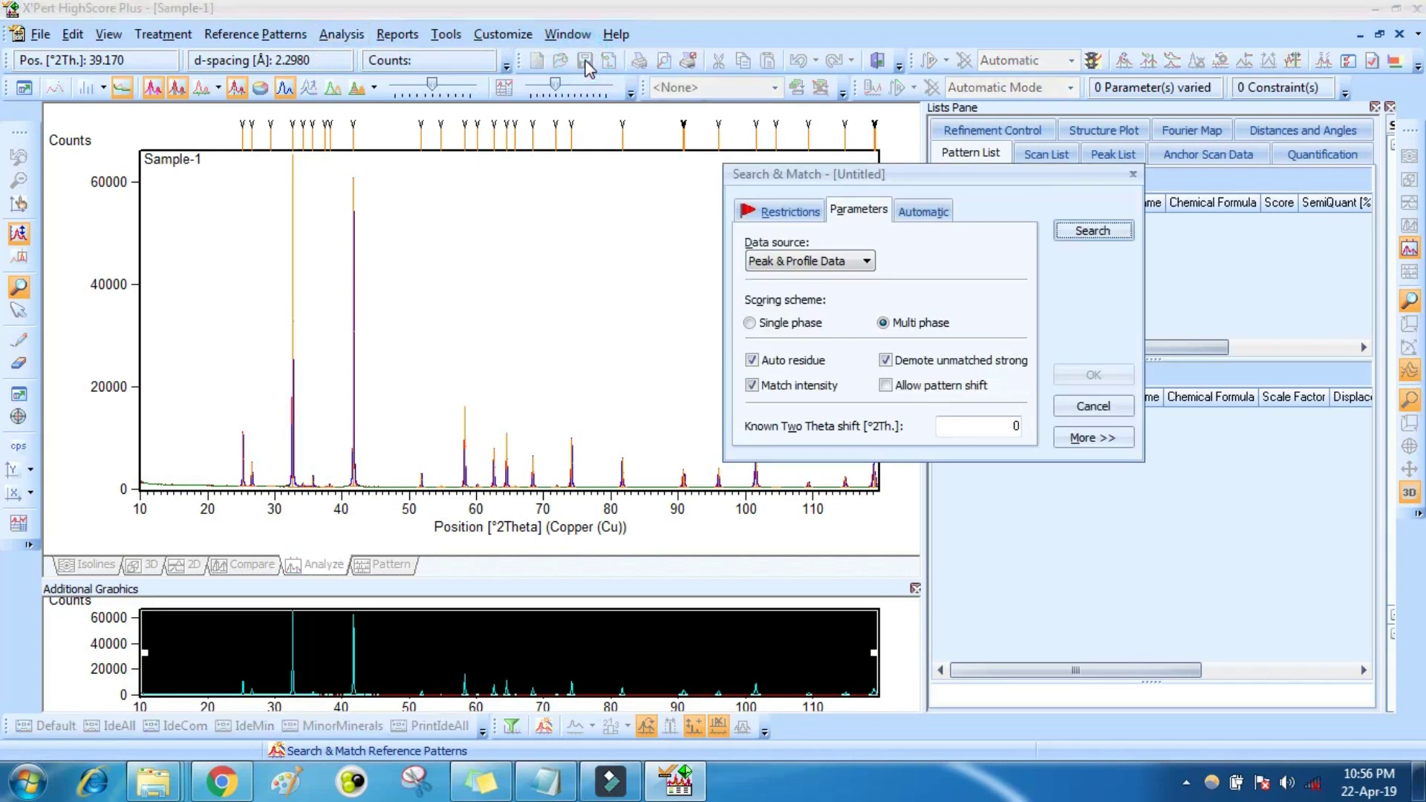
{"action": "left_click", "coordinate": [797, 214]}
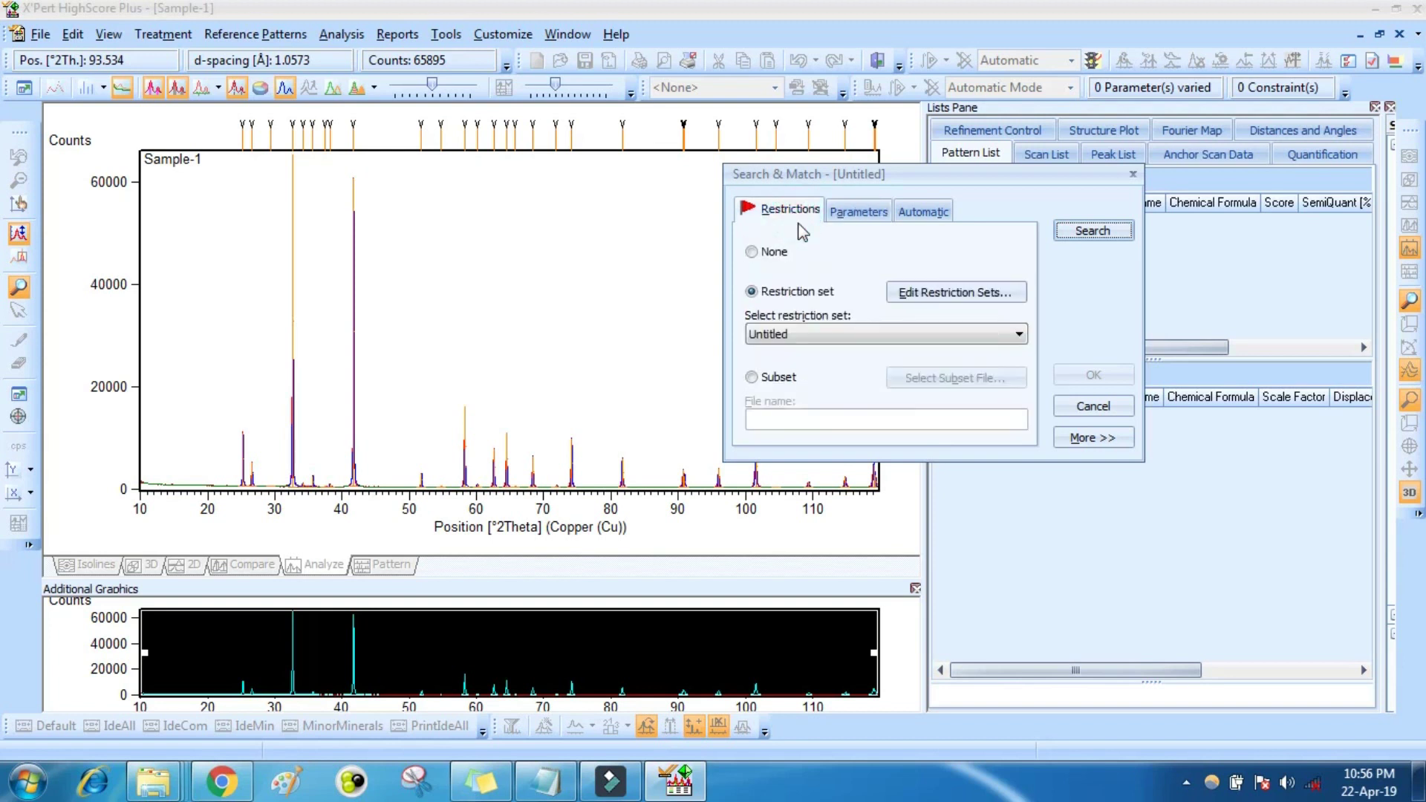
{"action": "left_click", "coordinate": [963, 298]}
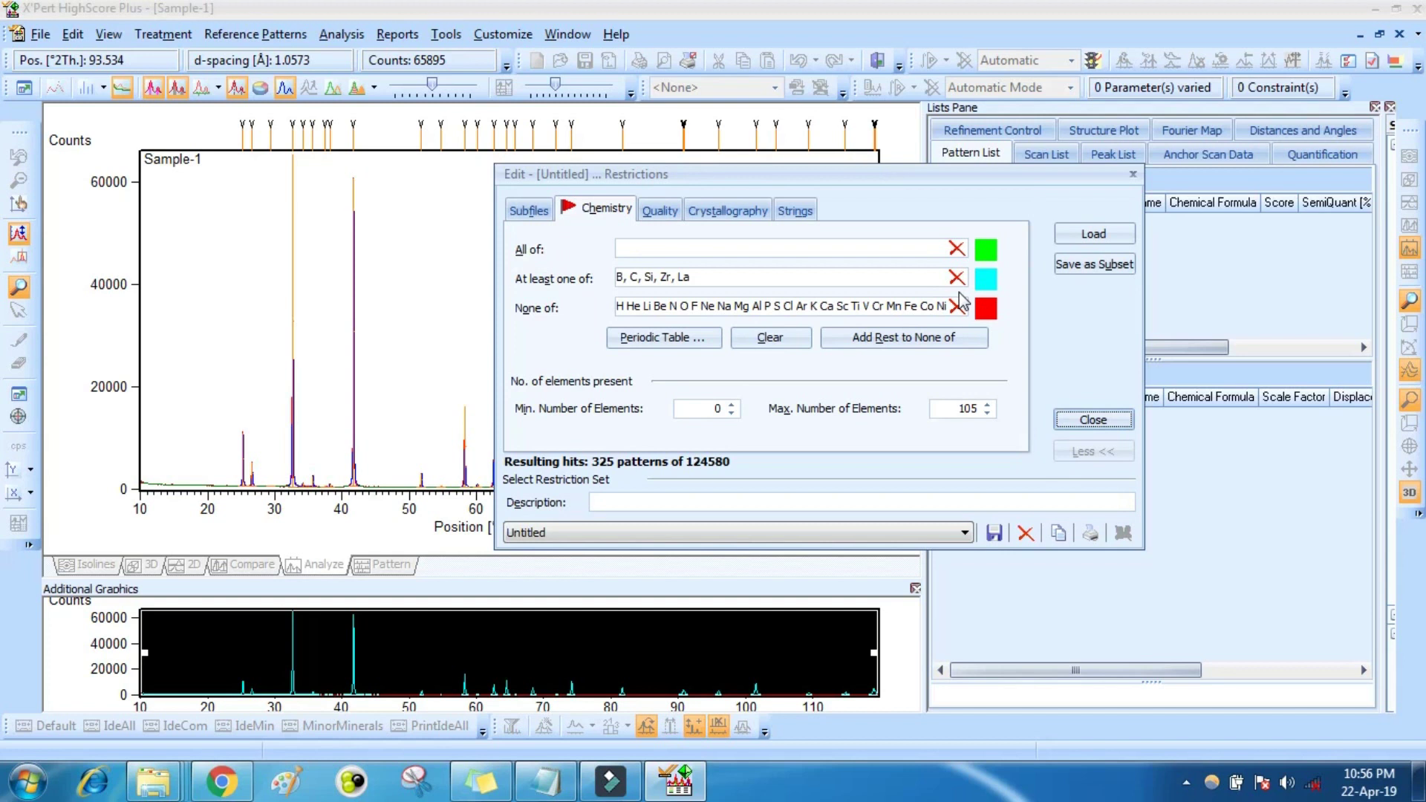
{"action": "left_click", "coordinate": [956, 277]}
{"action": "left_click", "coordinate": [956, 307]}
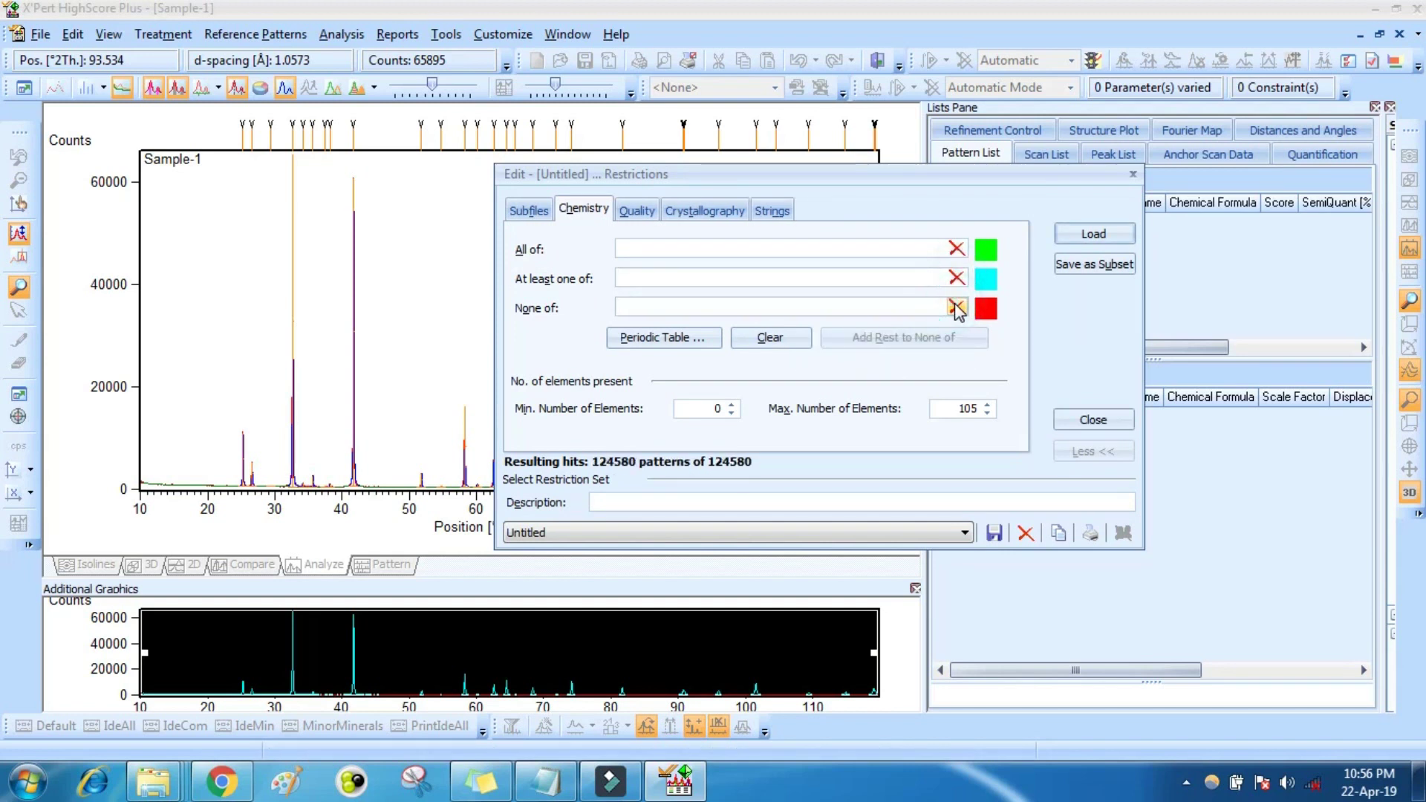
{"action": "left_click", "coordinate": [656, 339]}
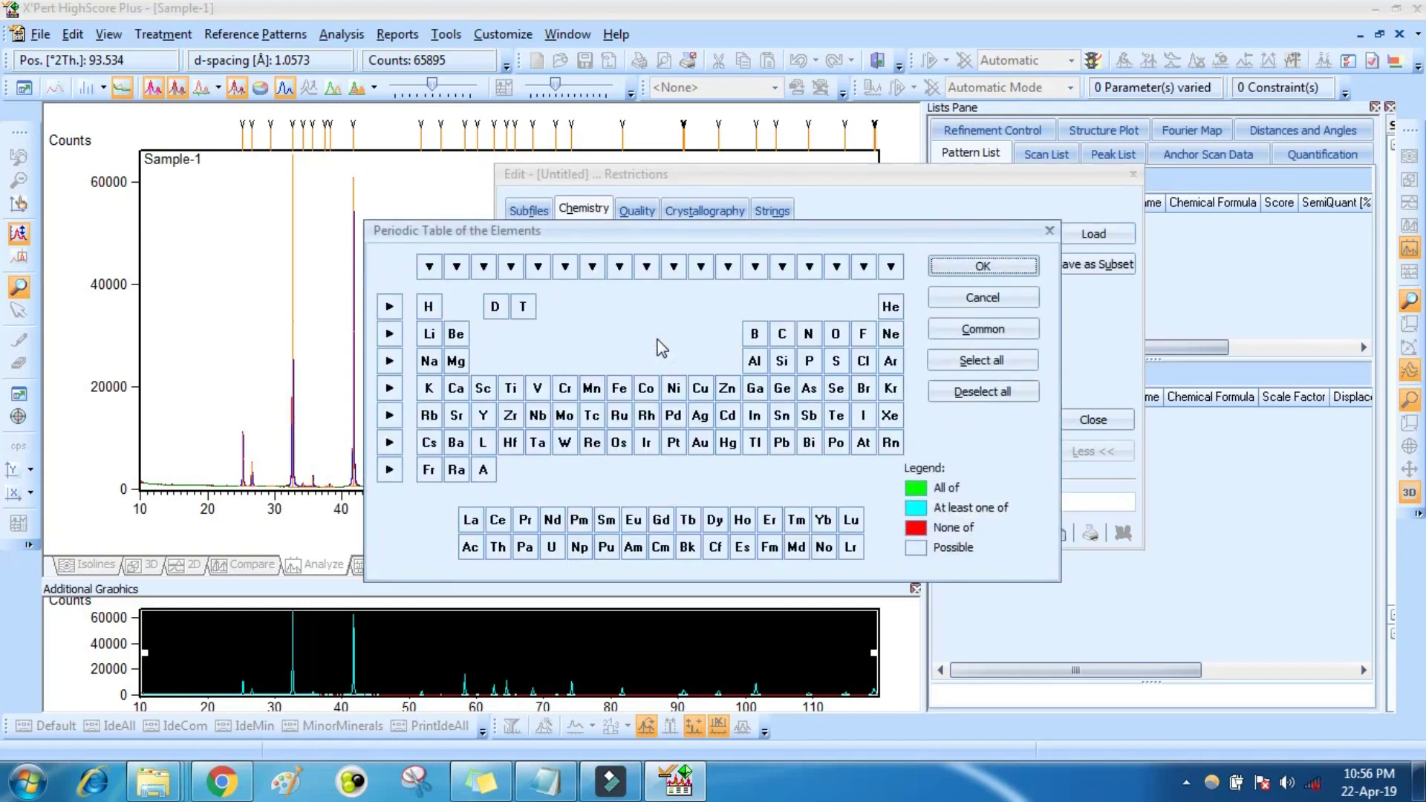
In the periodic table, exclude all elements, then allow Zr and La.
{"action": "left_click_drag", "start_coordinate": [778, 230], "coordinate": [917, 211]}
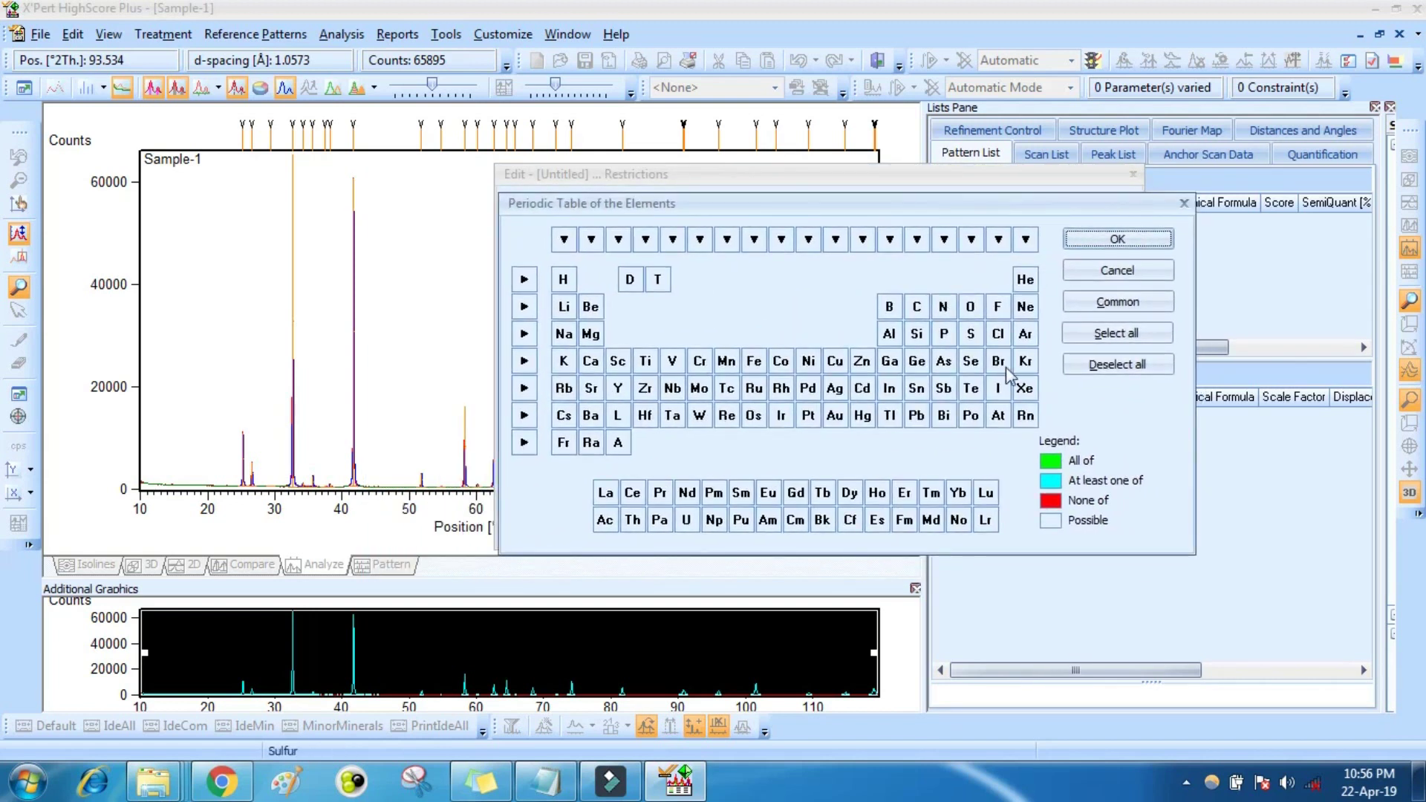
{"action": "left_click", "coordinate": [1121, 333]}
{"action": "left_click", "coordinate": [1121, 332]}
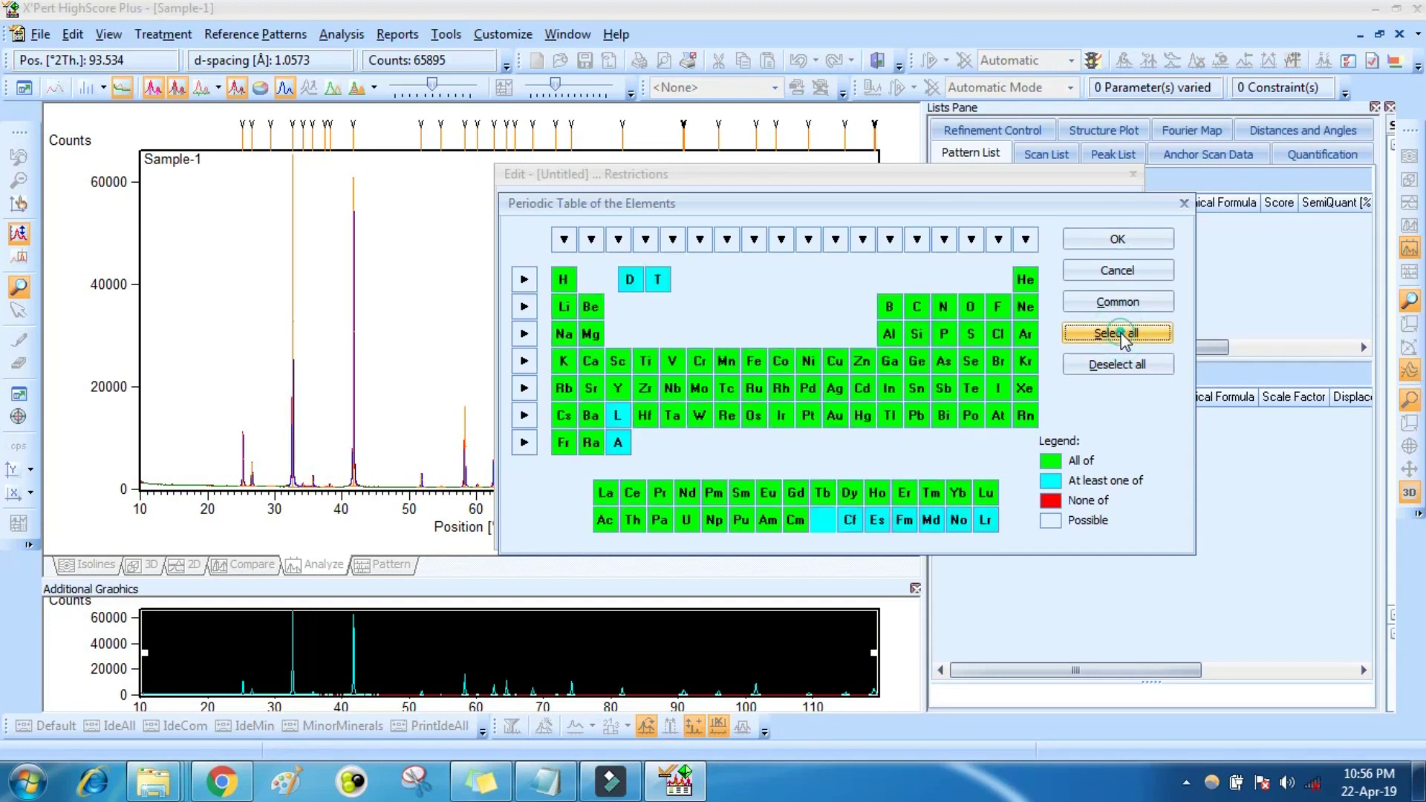
{"action": "left_click", "coordinate": [1120, 333]}
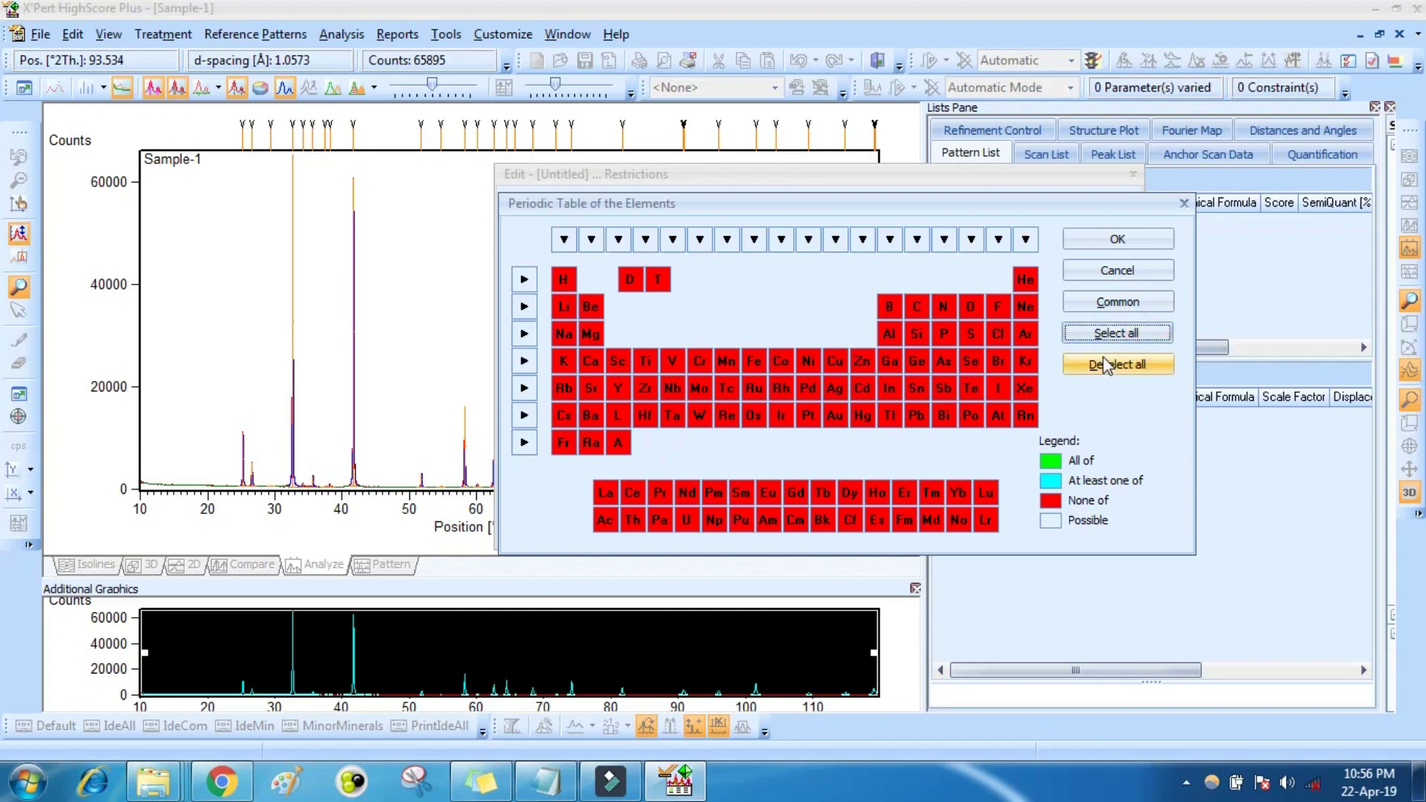
{"action": "left_click", "coordinate": [646, 390]}
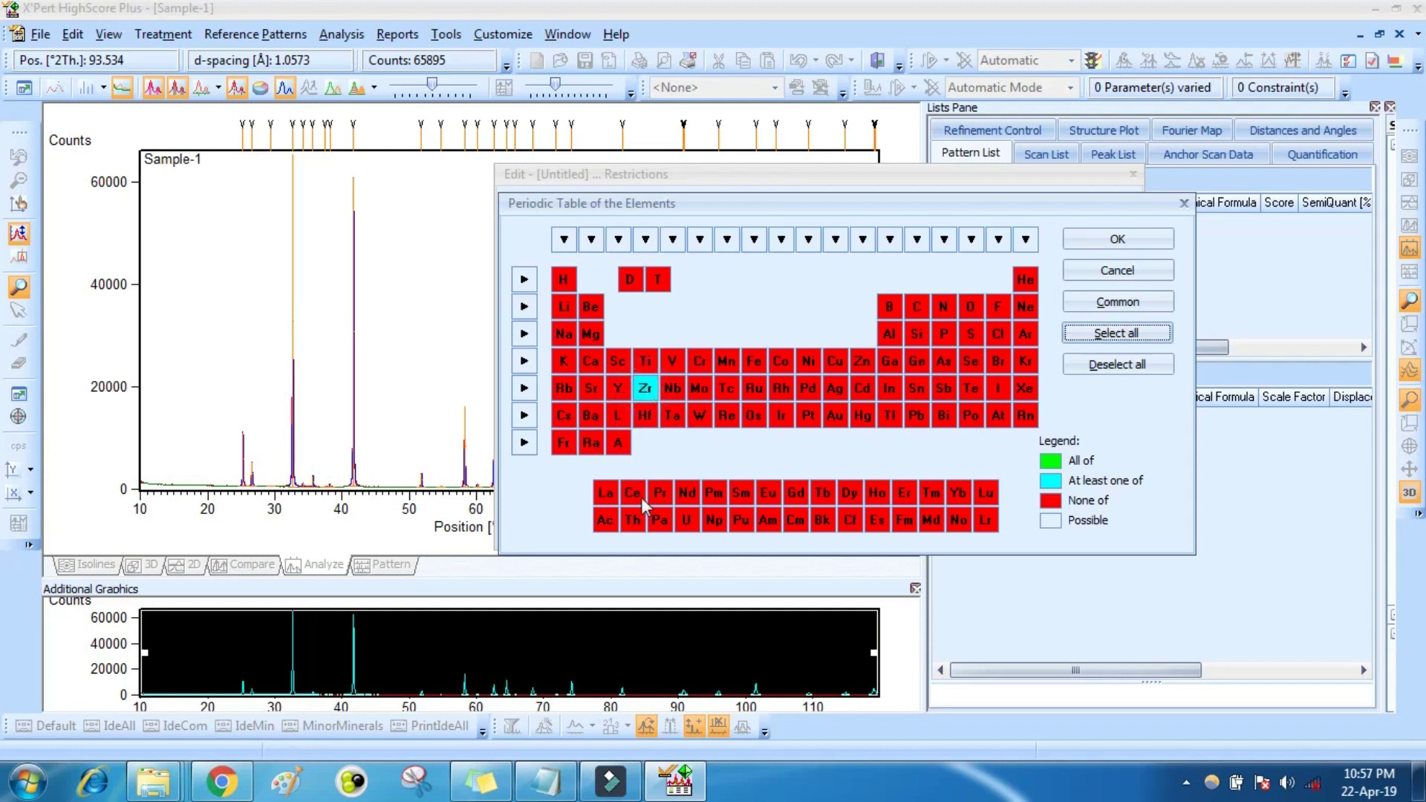
{"action": "left_click", "coordinate": [607, 496]}
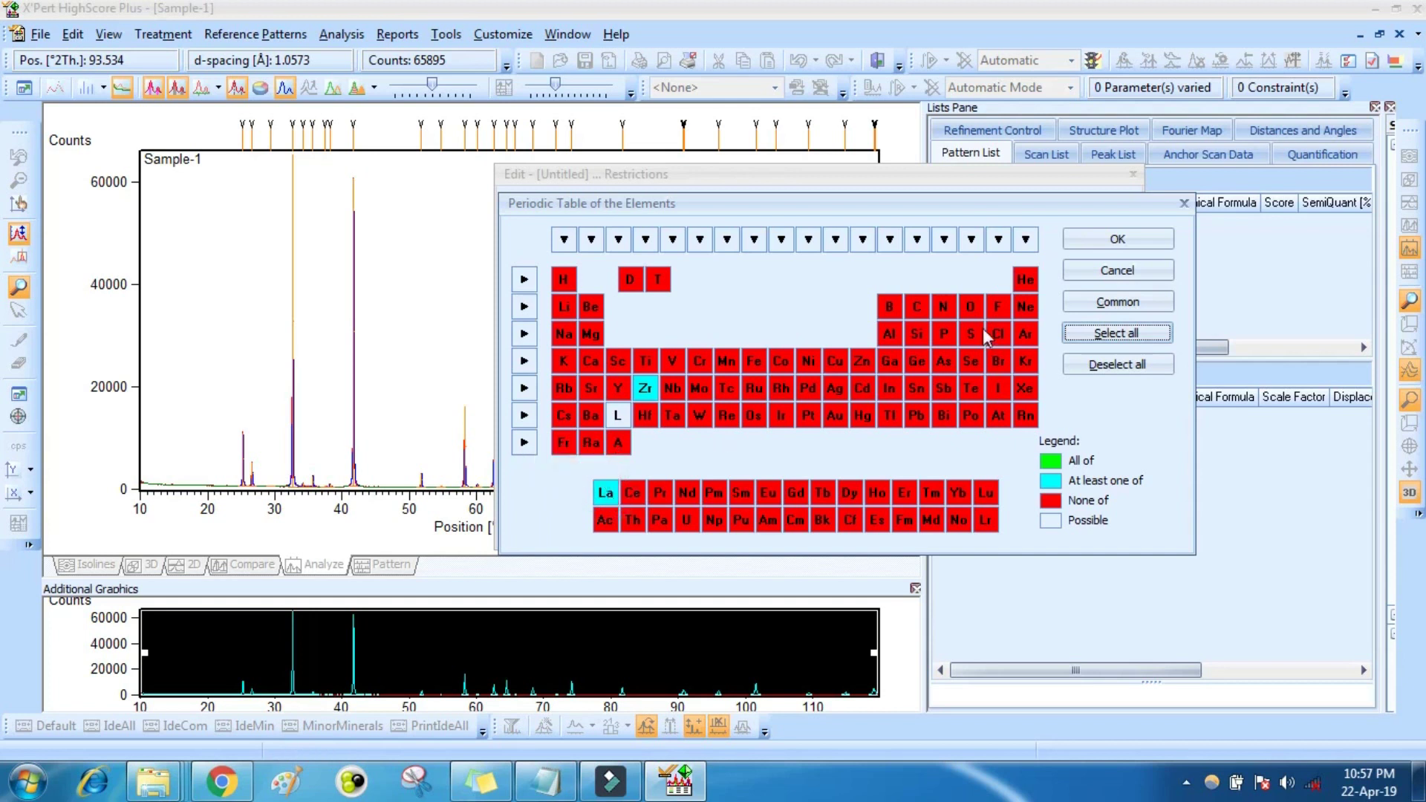
Set B, Si and C to 'At least one of' and confirm, leaving 325 patterns.
{"action": "left_click", "coordinate": [894, 318]}
{"action": "left_click", "coordinate": [894, 318]}
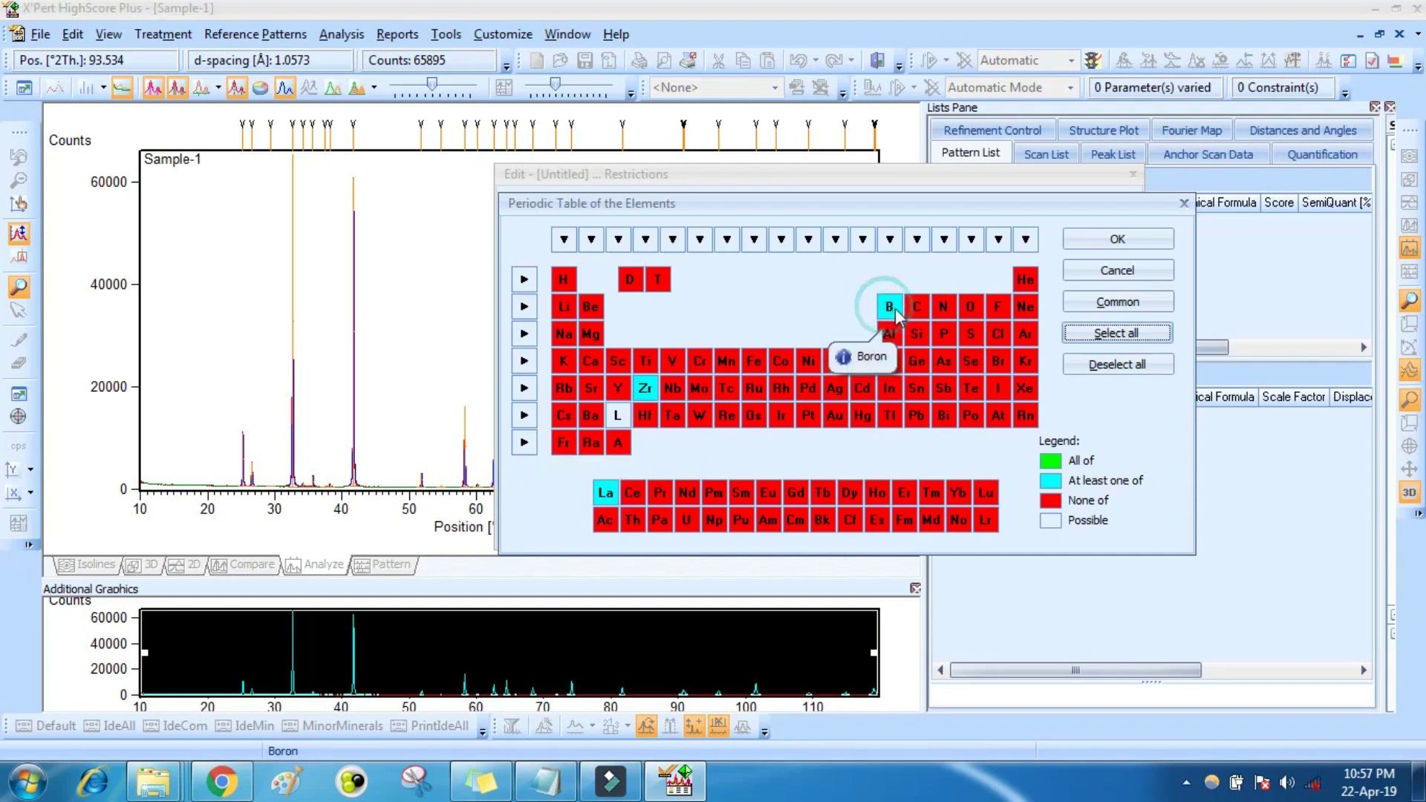
{"action": "left_click", "coordinate": [917, 334]}
{"action": "left_click", "coordinate": [917, 335]}
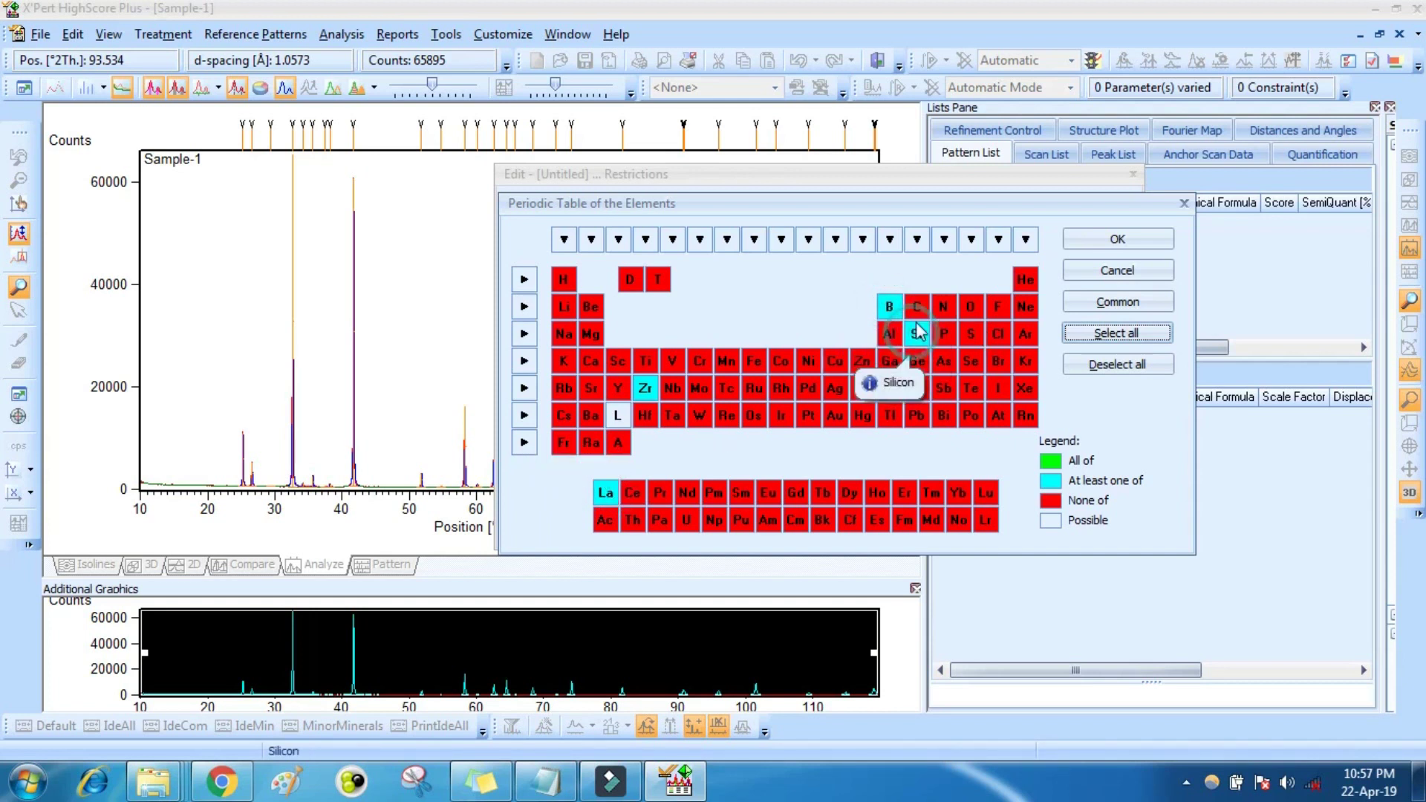
{"action": "left_click", "coordinate": [919, 310]}
{"action": "left_click", "coordinate": [919, 310]}
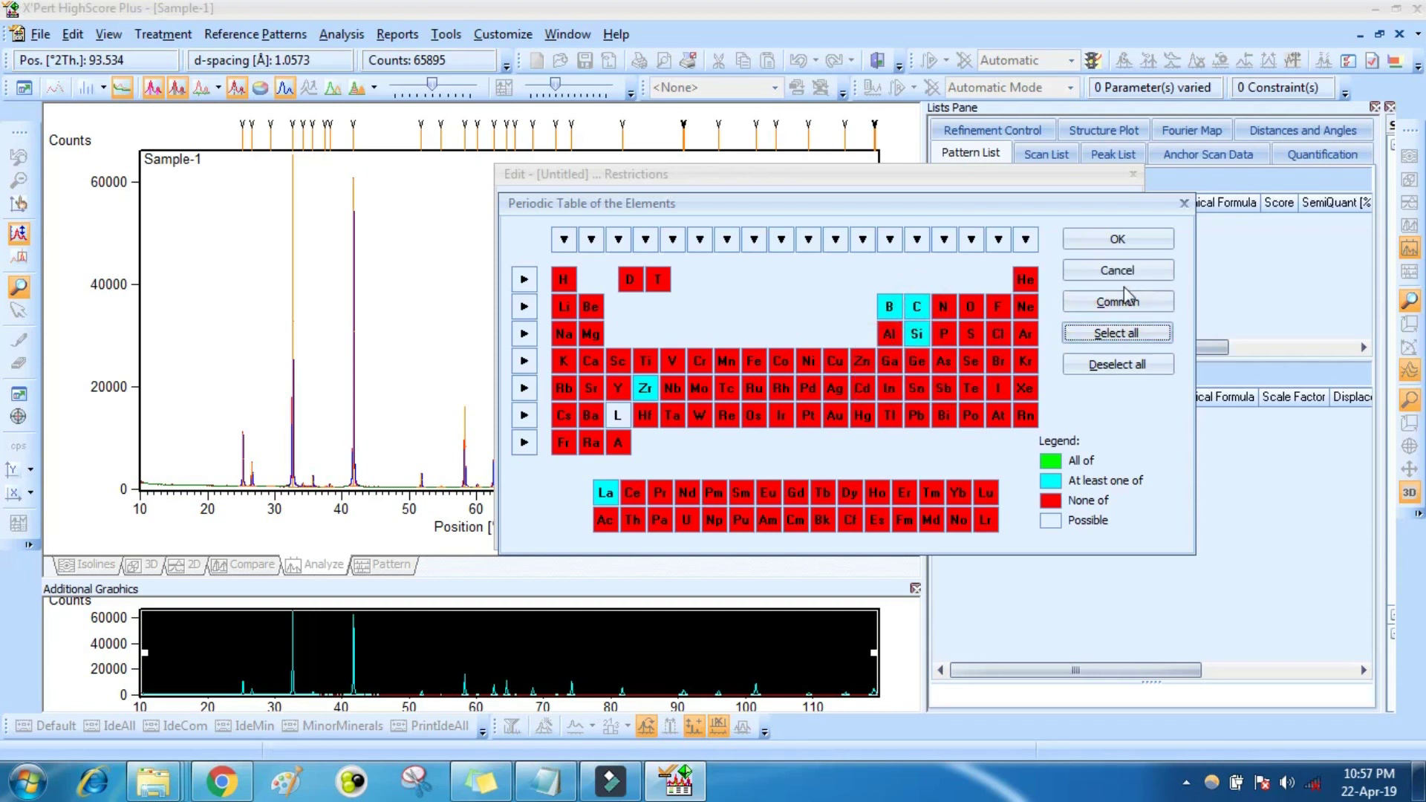
{"action": "left_click", "coordinate": [1119, 245]}
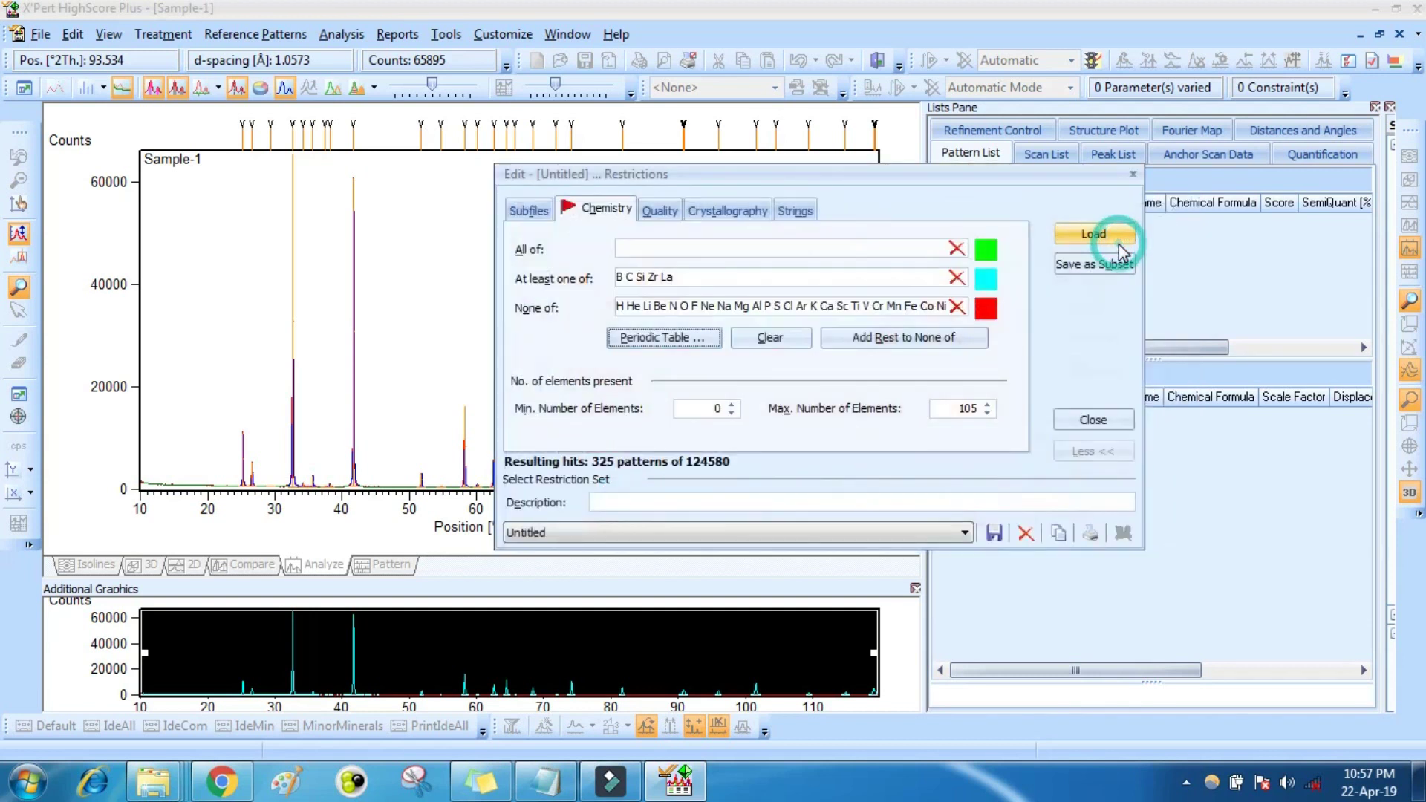
{"action": "left_click", "coordinate": [1105, 421]}
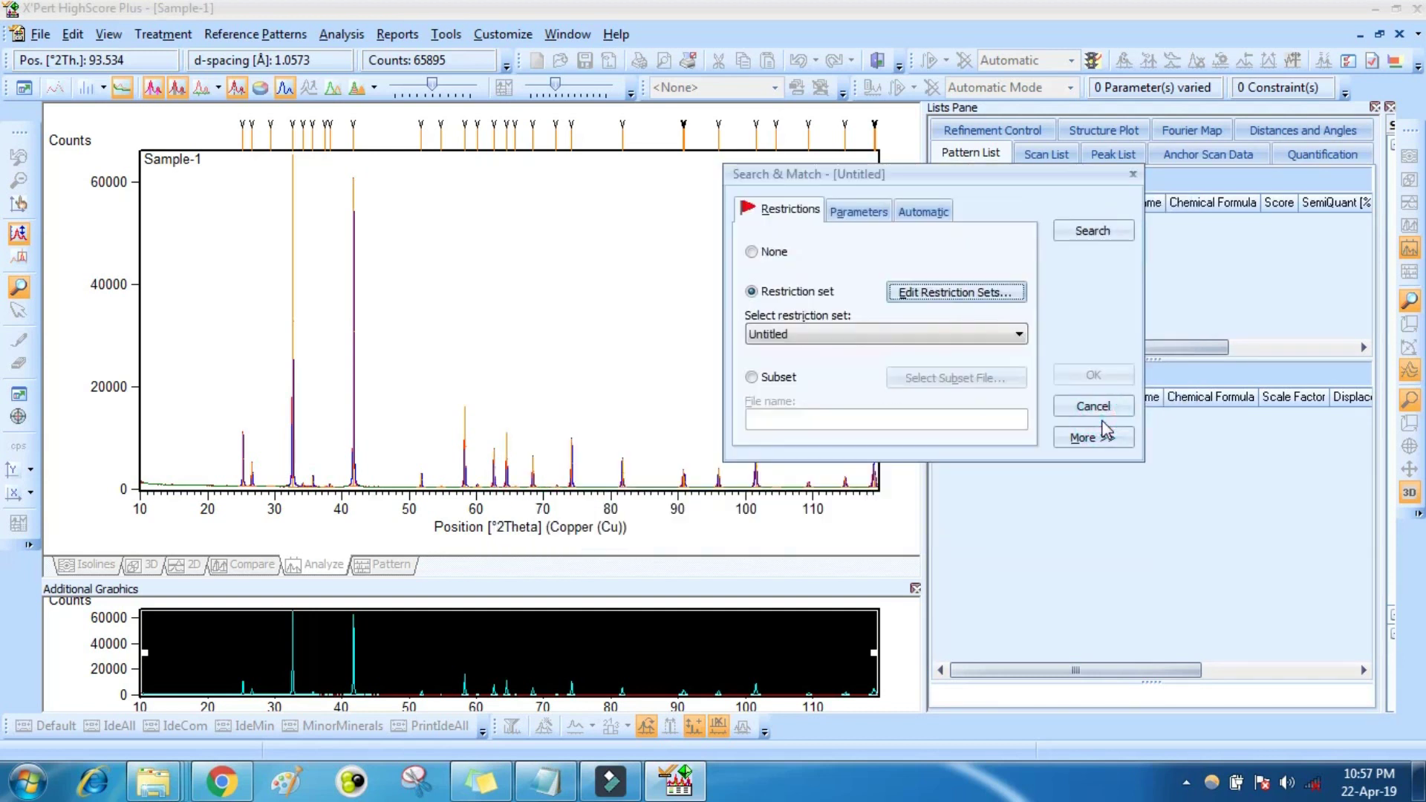
Run the search, listing candidates led by ZrB2 (score 59), and widen the Ref. Code column.
{"action": "left_click", "coordinate": [1089, 236]}
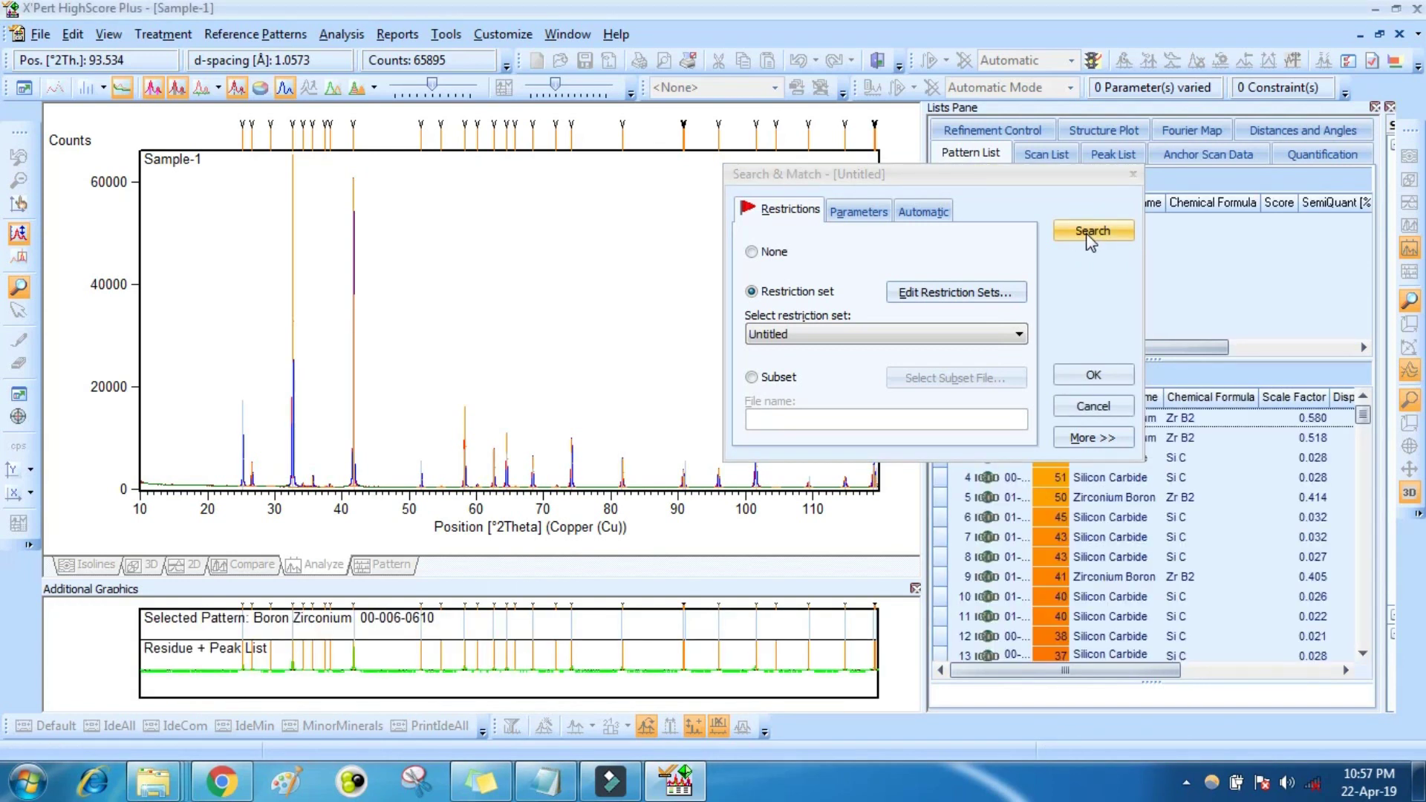
{"action": "left_click", "coordinate": [1104, 372]}
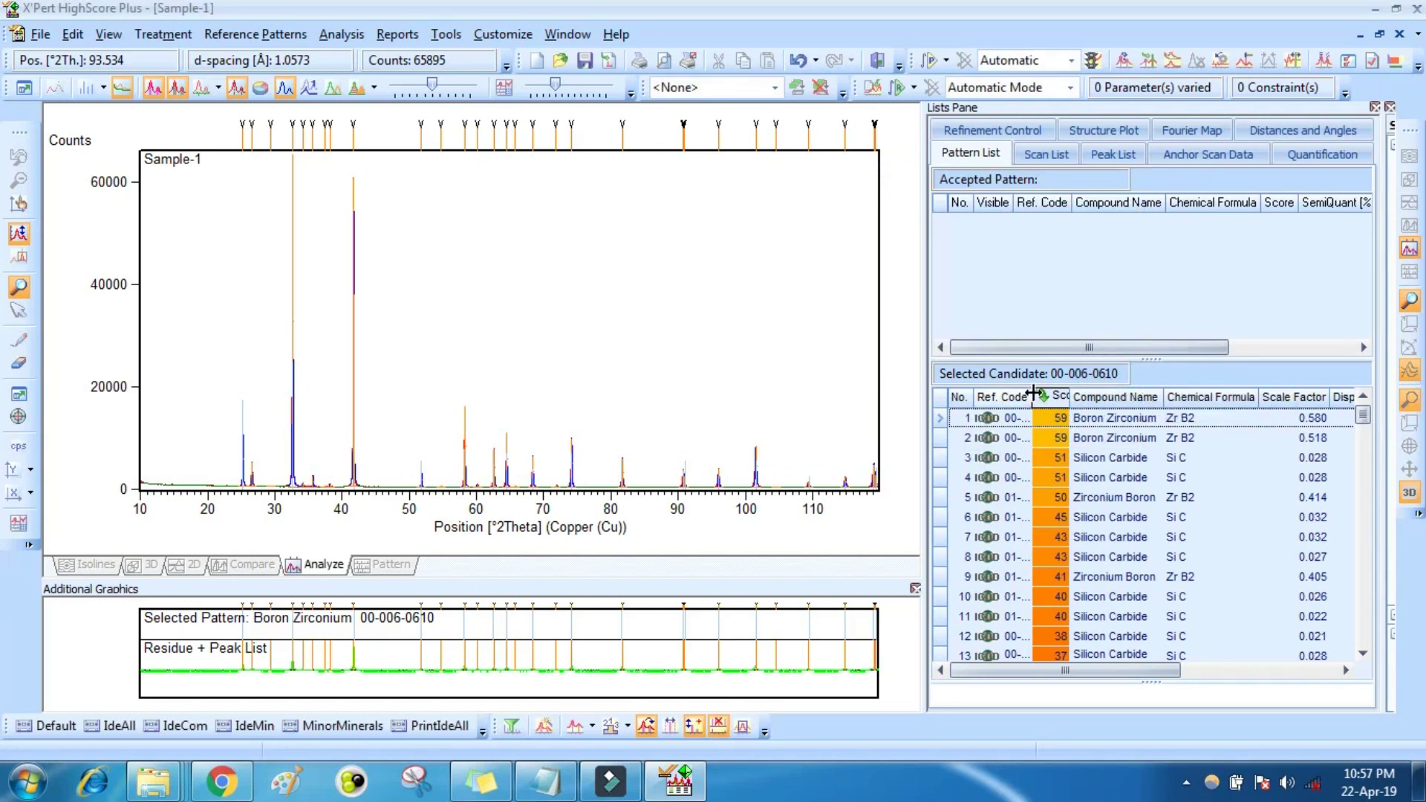
{"action": "left_click_drag", "start_coordinate": [1033, 392], "coordinate": [1090, 396]}
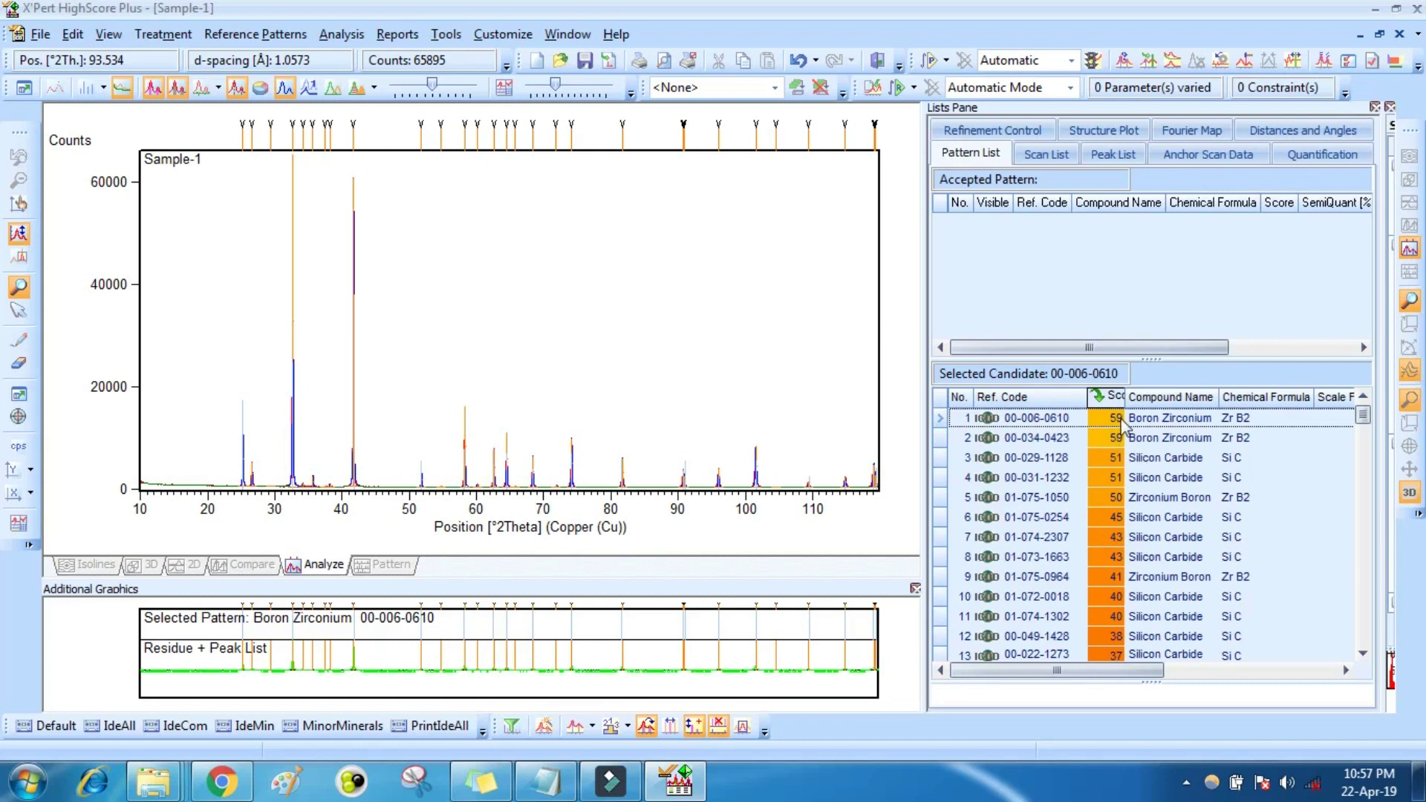
{"action": "right_click", "coordinate": [1053, 421]}
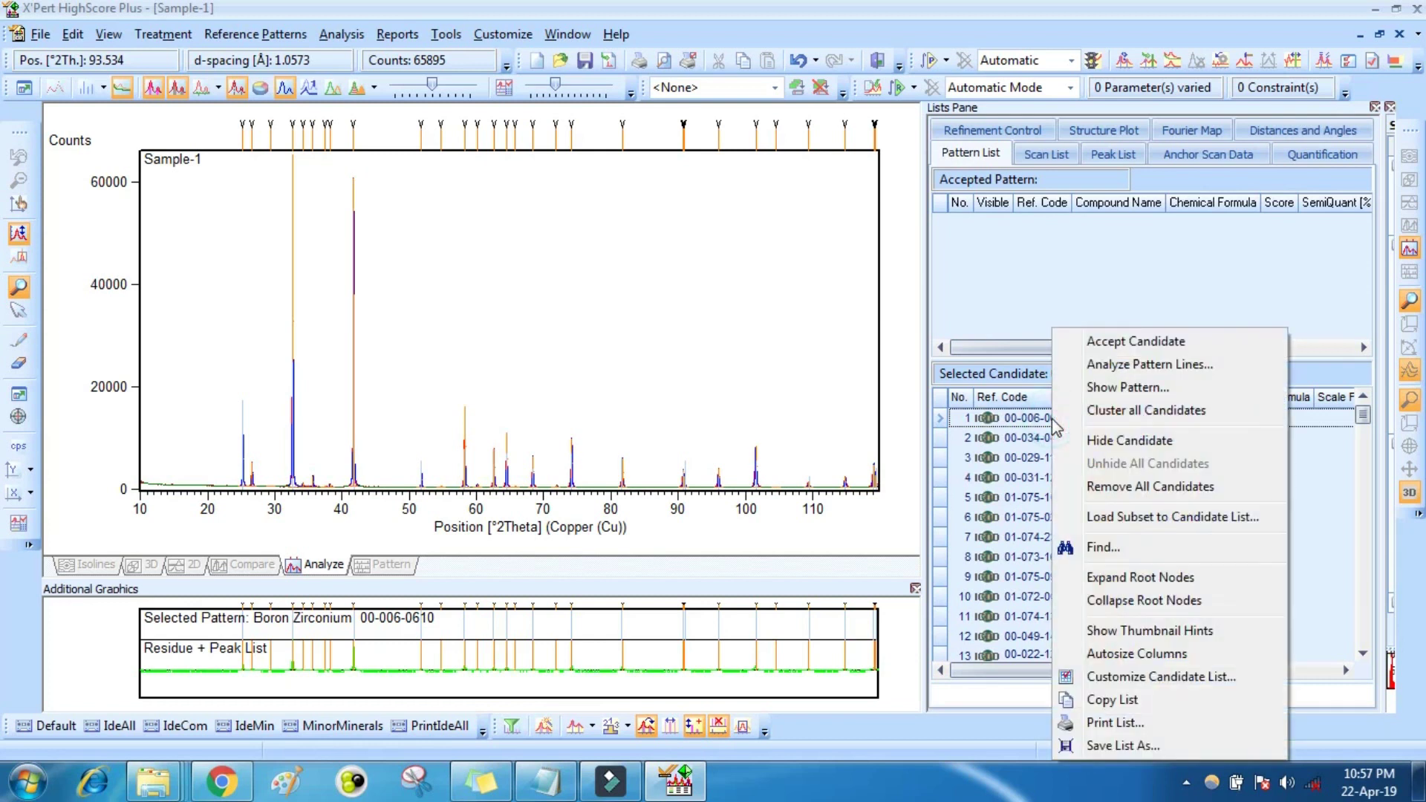
{"action": "left_click", "coordinate": [1147, 392]}
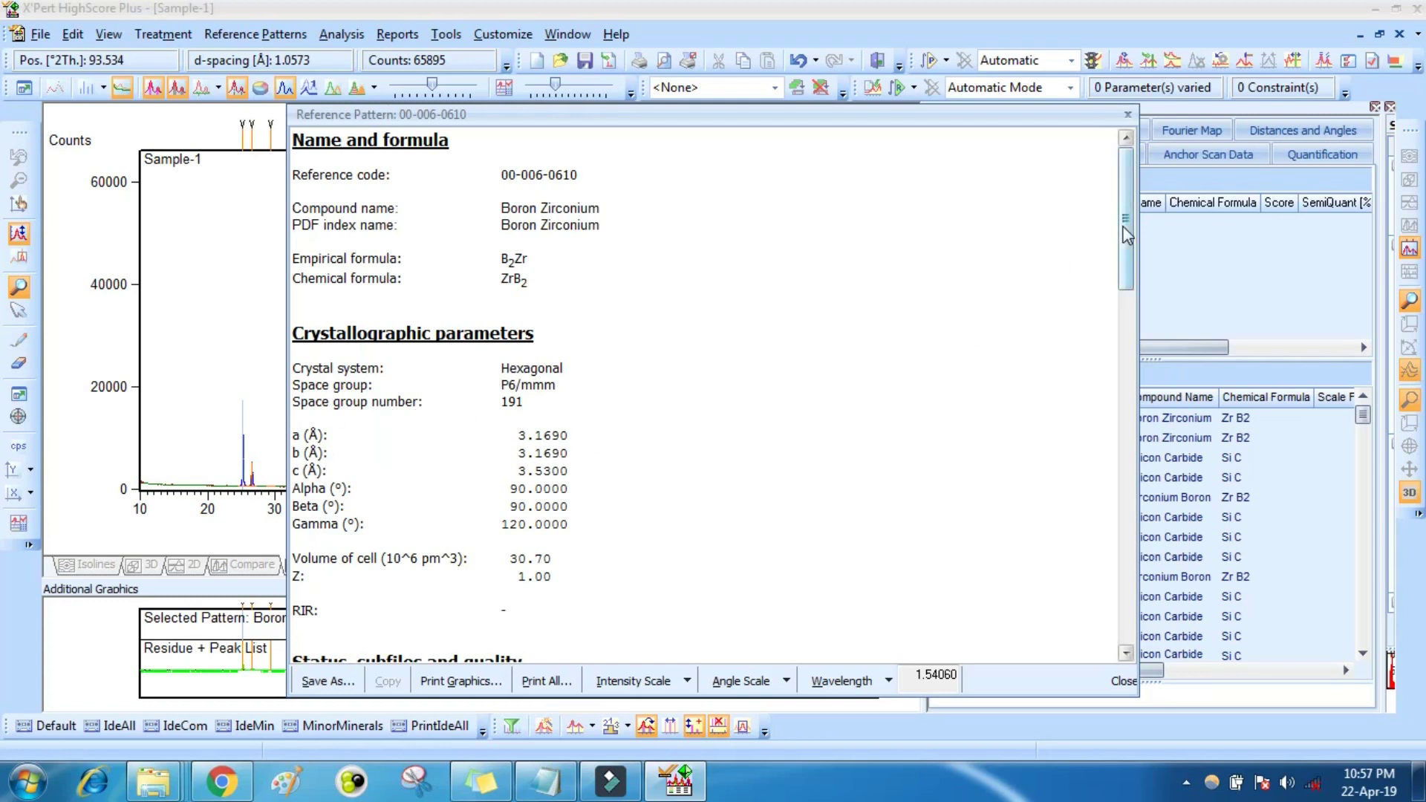
{"action": "left_click_drag", "start_coordinate": [1126, 236], "coordinate": [1144, 333]}
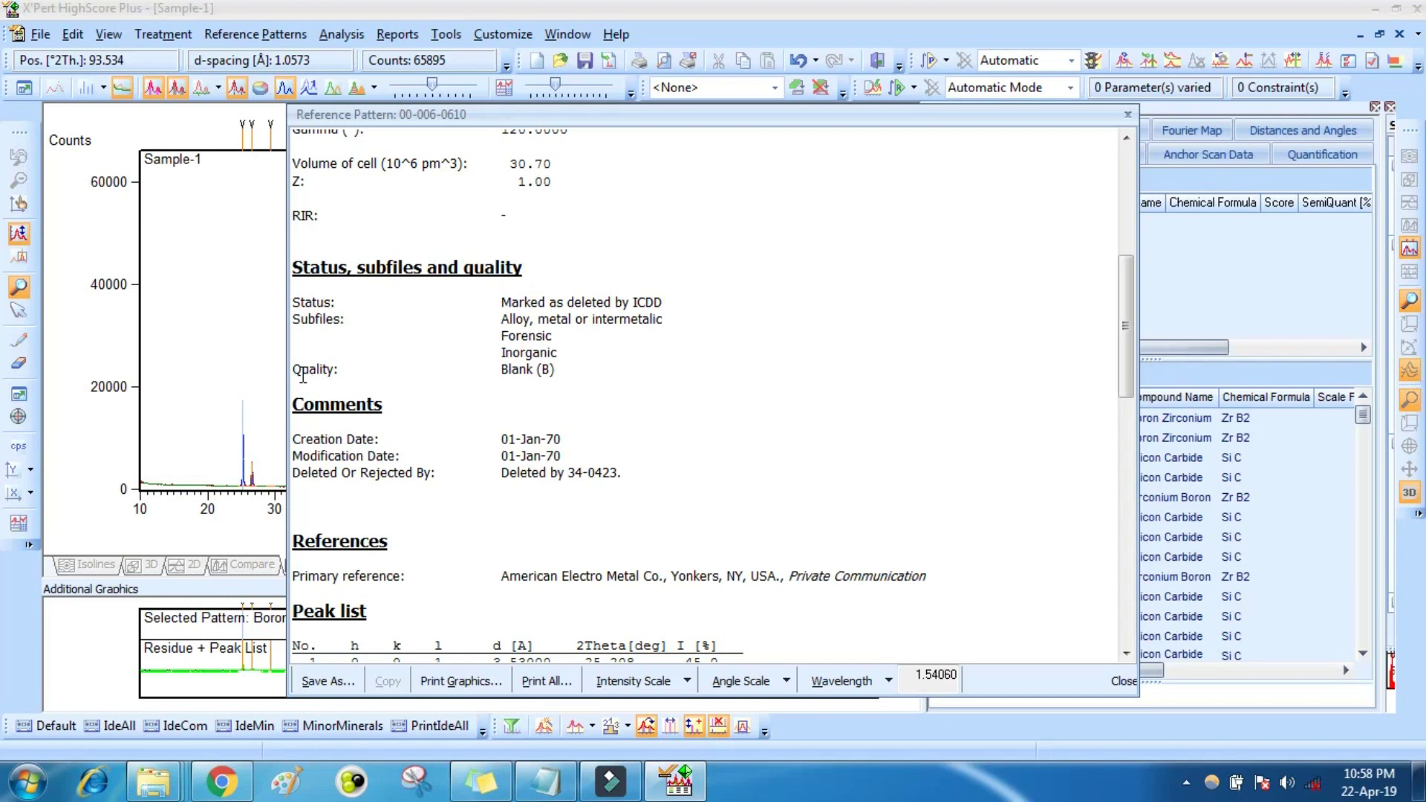
{"action": "left_click_drag", "start_coordinate": [311, 375], "coordinate": [527, 380]}
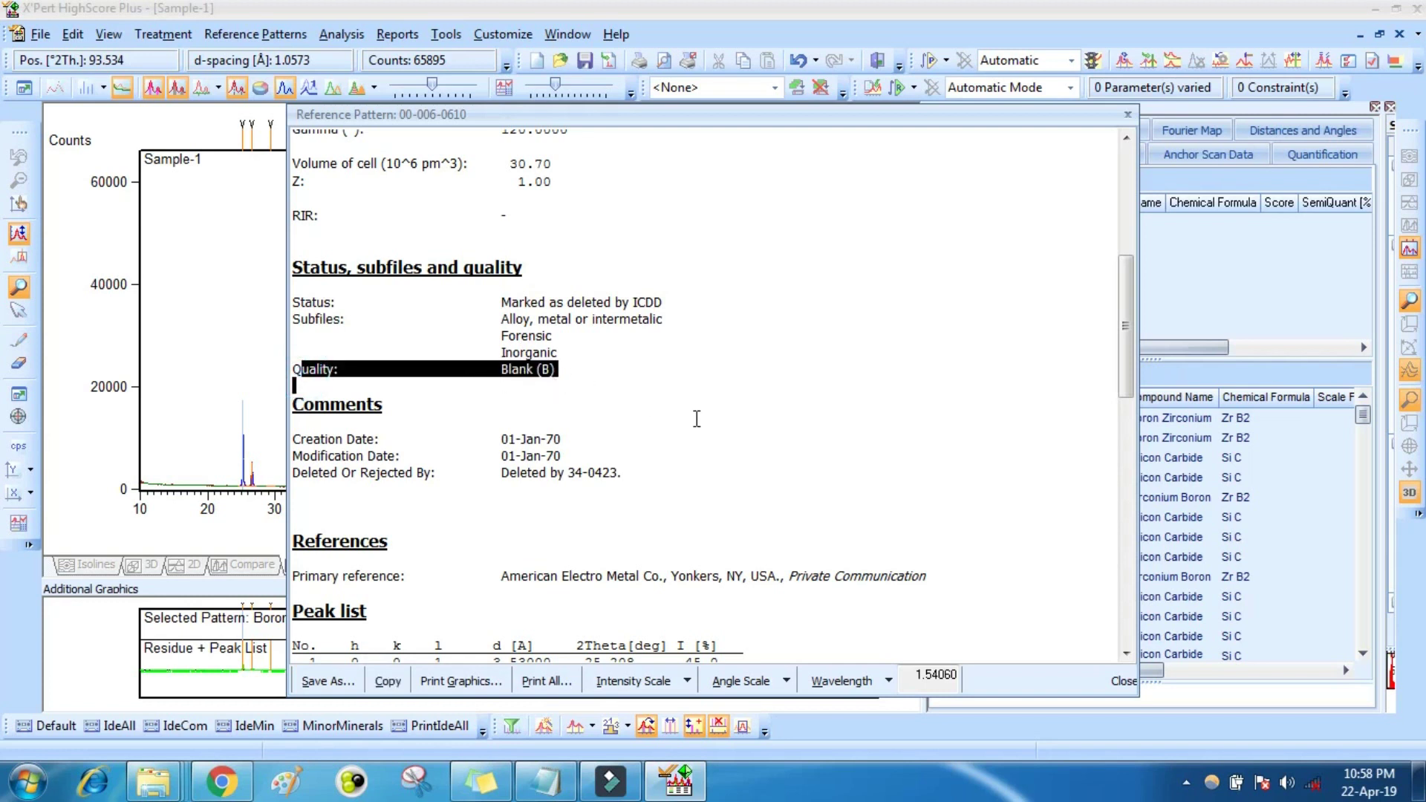
{"action": "left_click", "coordinate": [1127, 116]}
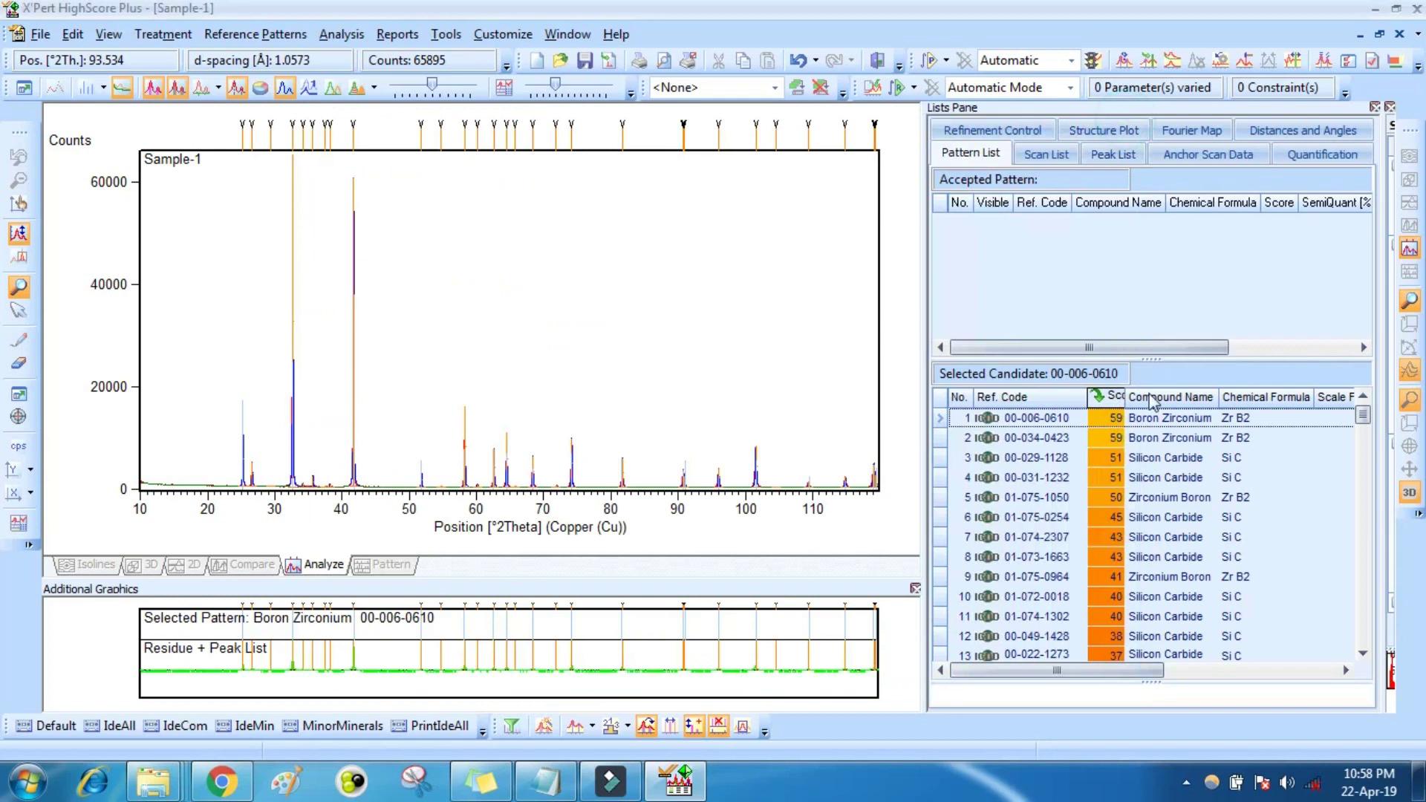
Select Boron Zirconium 00-034-0423 and review its card: hexagonal P6/mmm, Star (S) quality.
{"action": "left_click", "coordinate": [1049, 438]}
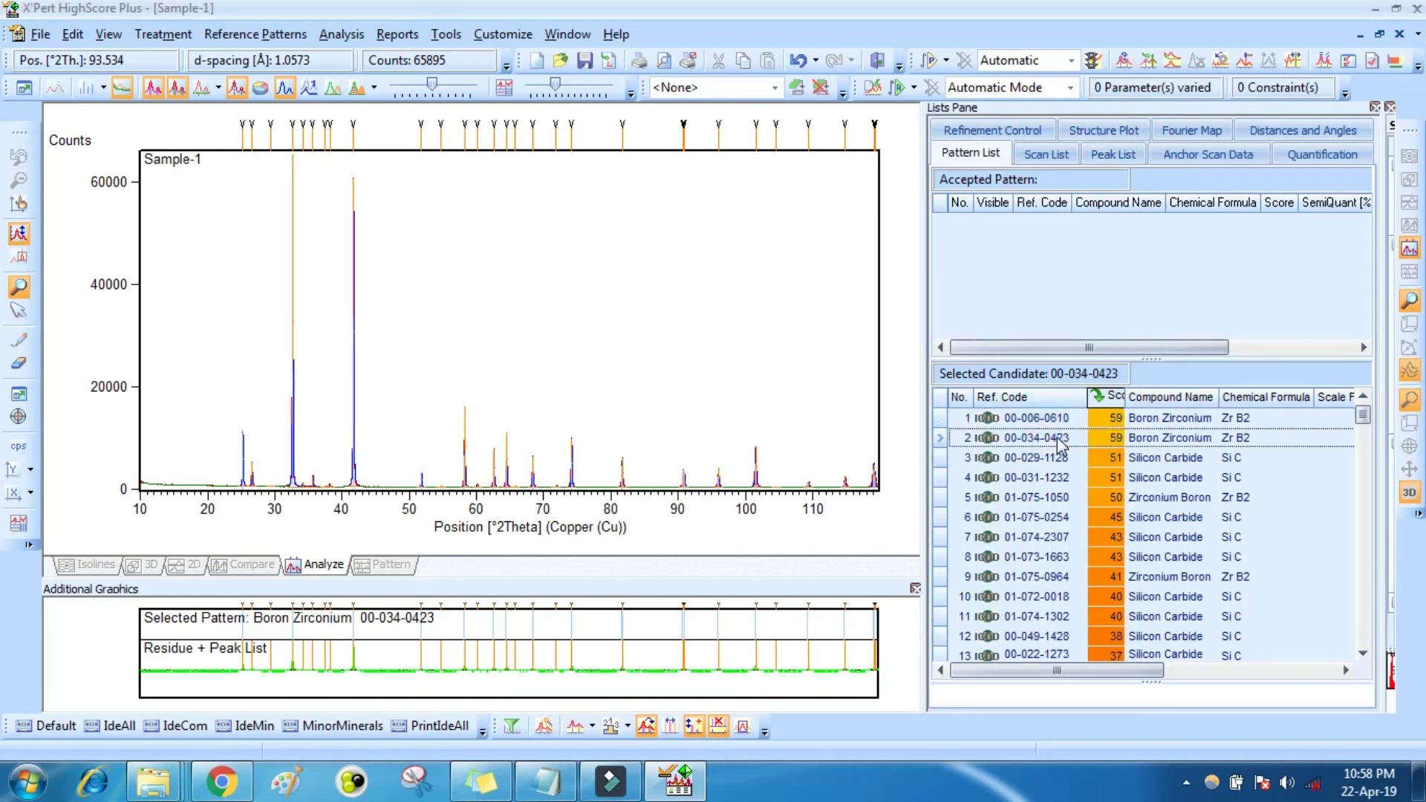
{"action": "right_click", "coordinate": [1057, 440]}
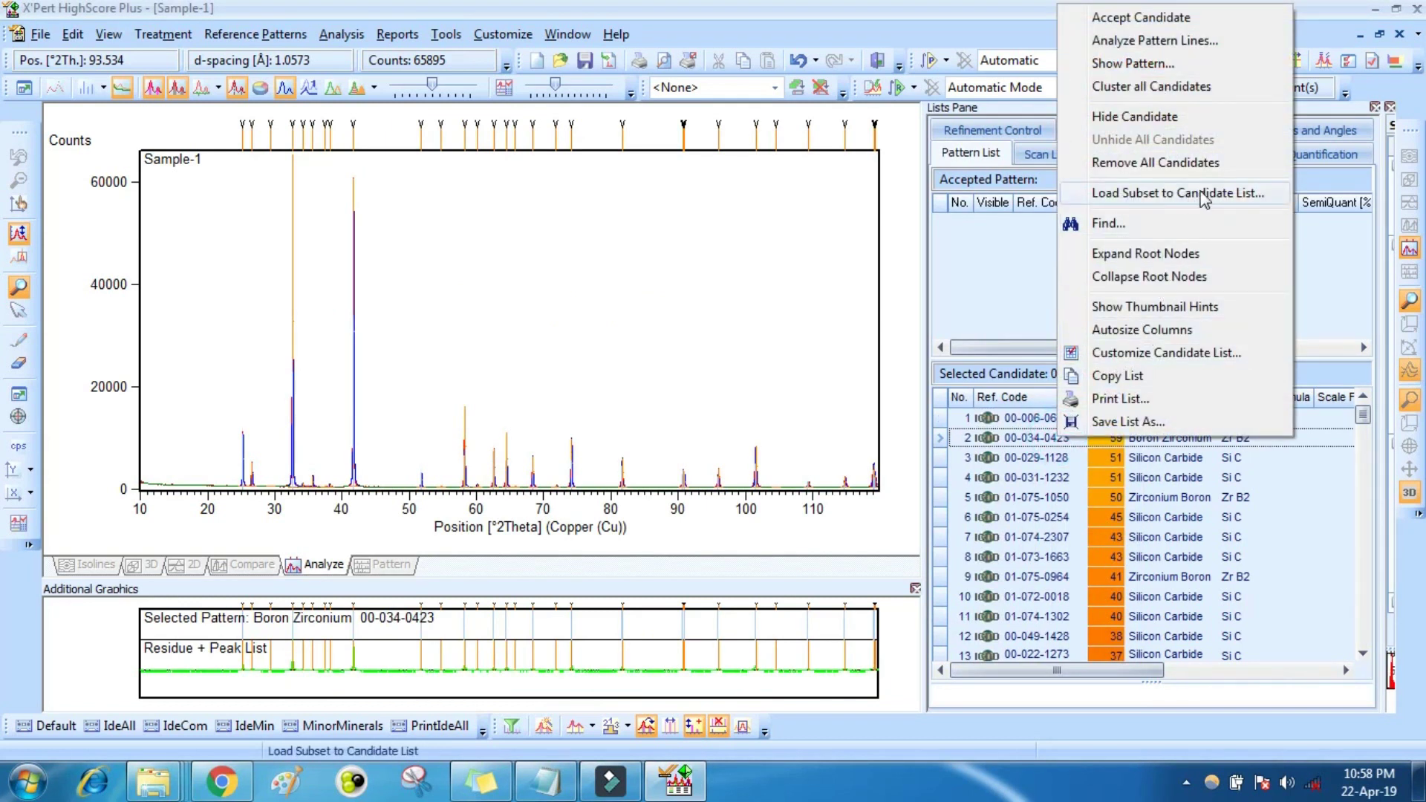
{"action": "left_click", "coordinate": [1137, 63]}
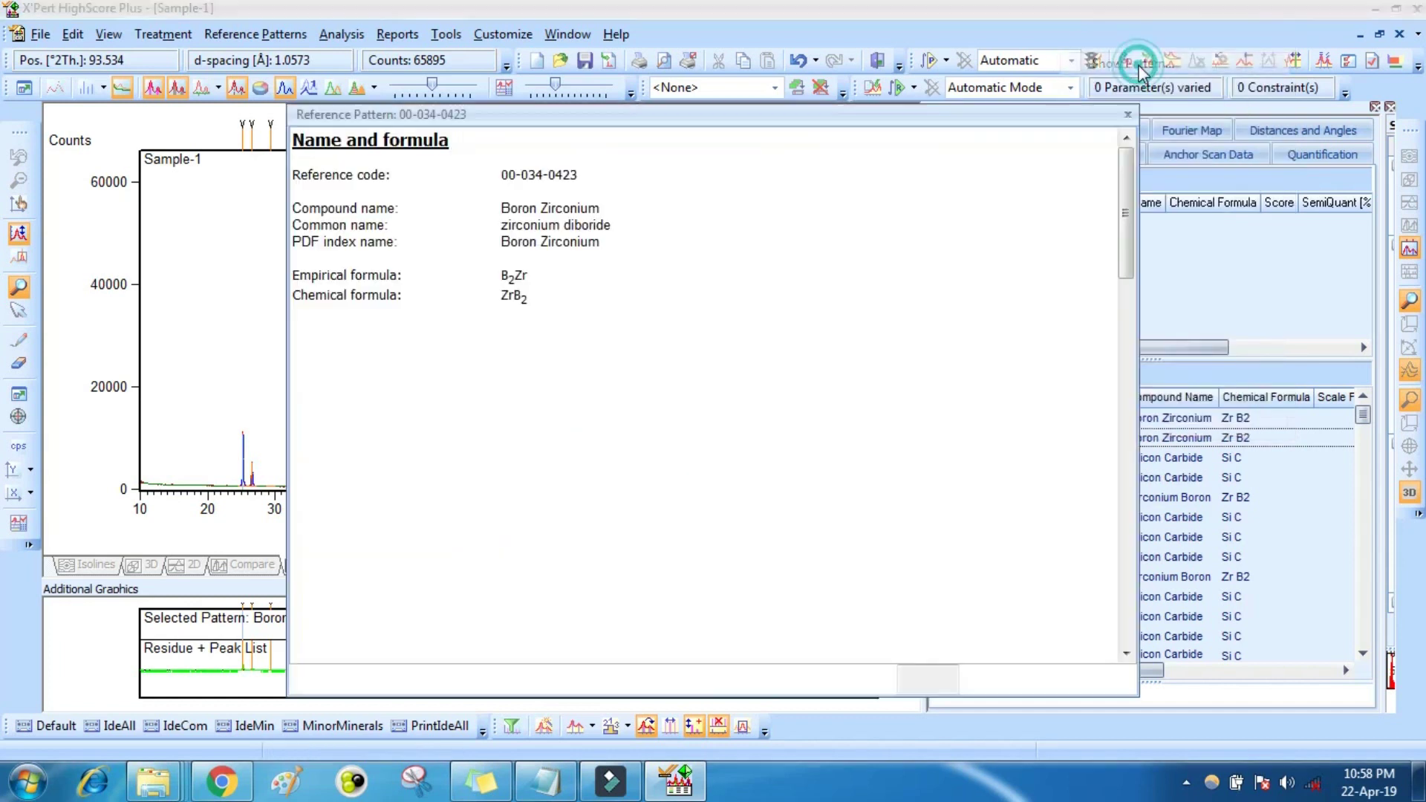
{"action": "left_click_drag", "start_coordinate": [1124, 194], "coordinate": [1091, 310]}
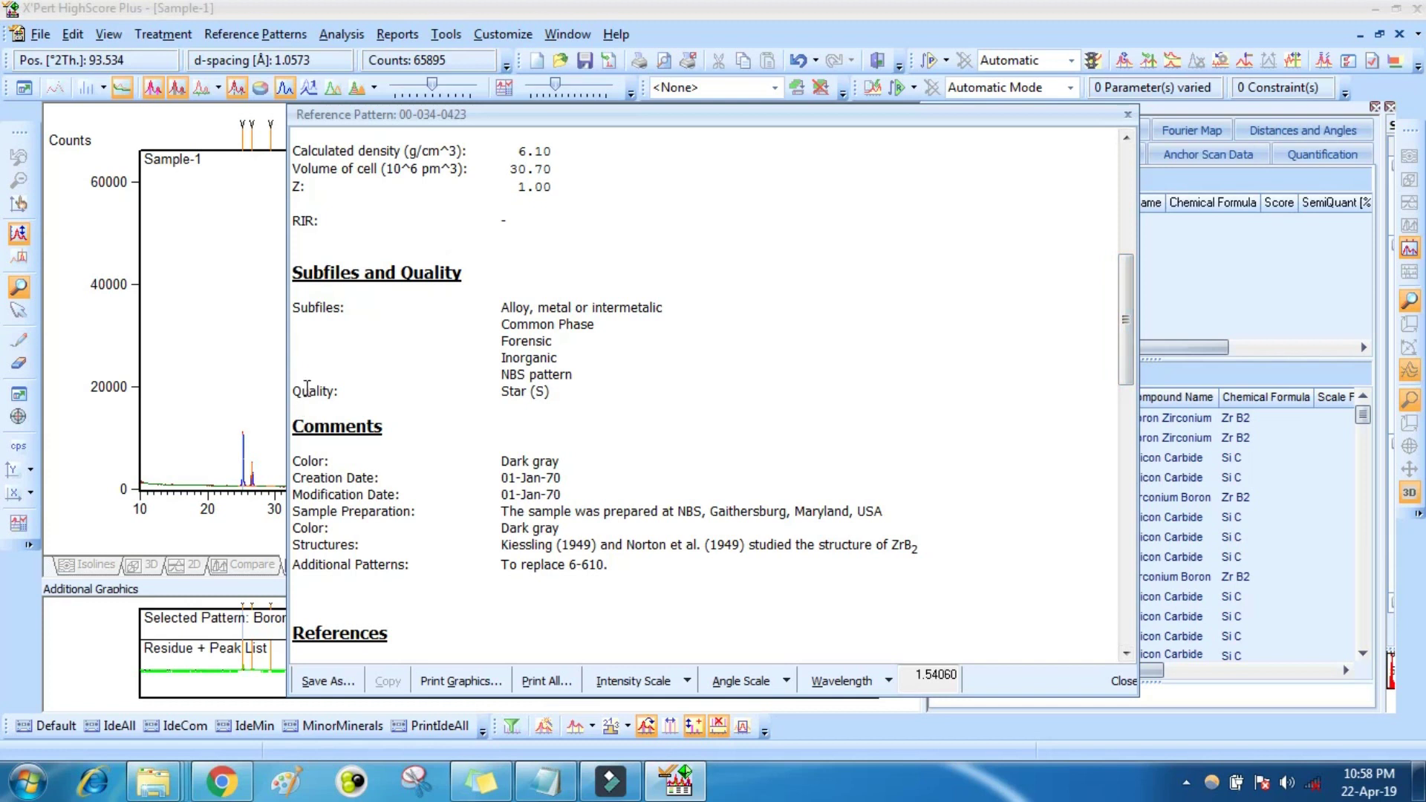
{"action": "left_click_drag", "start_coordinate": [307, 386], "coordinate": [548, 394]}
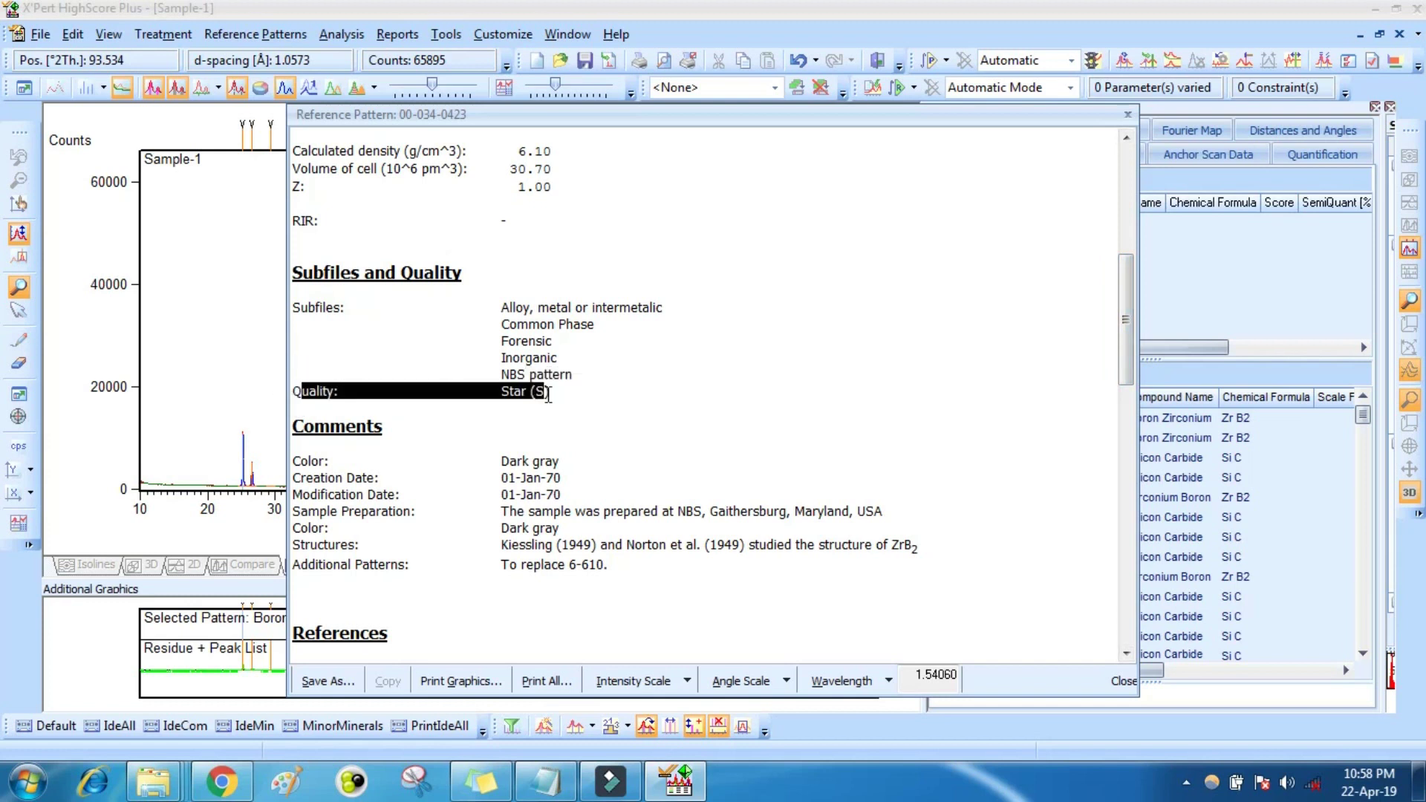
{"action": "left_click", "coordinate": [1127, 116]}
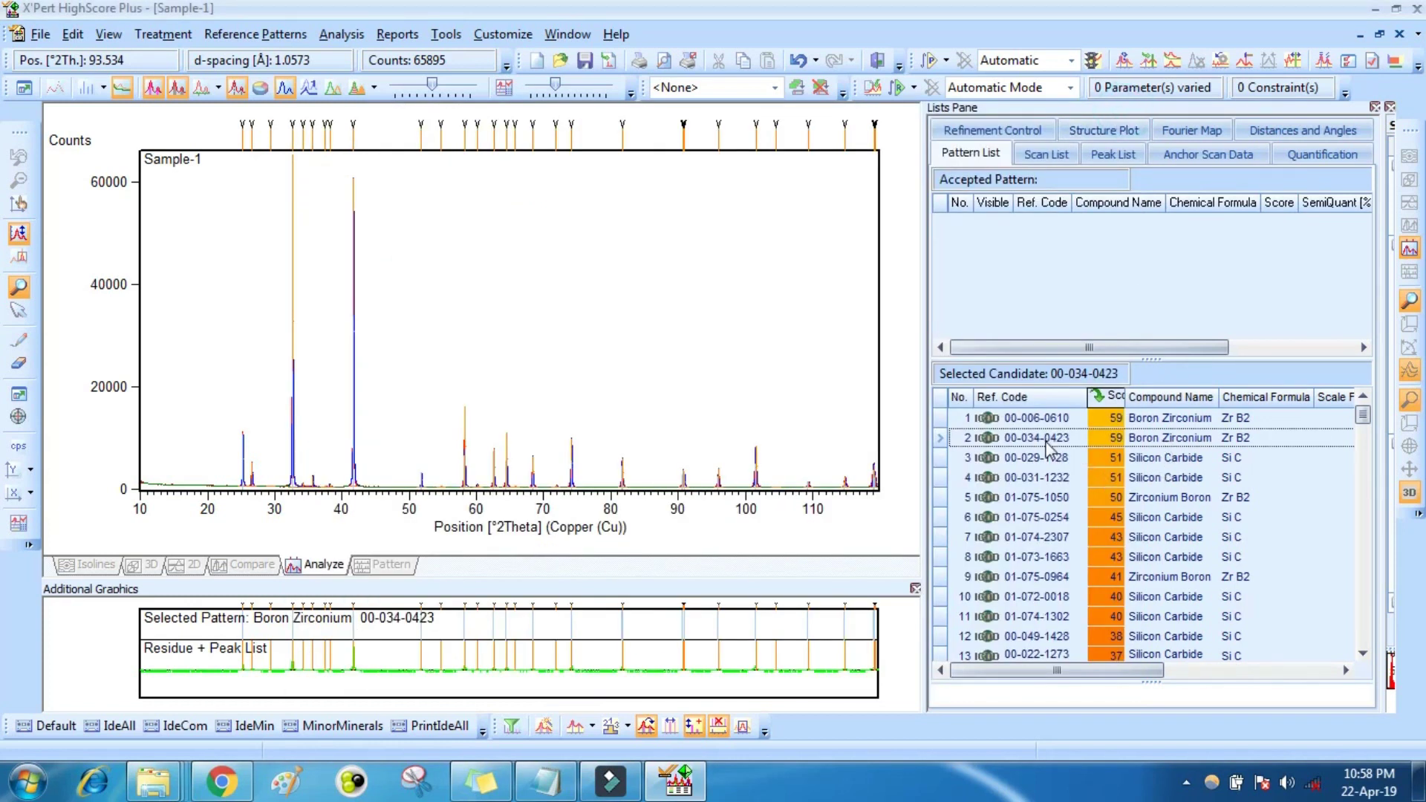
Accept Boron Zirconium 00-034-0423 as a phase and label the plot's peaks by Chemical Formula.
{"action": "left_click_drag", "start_coordinate": [1058, 442], "coordinate": [1109, 275]}
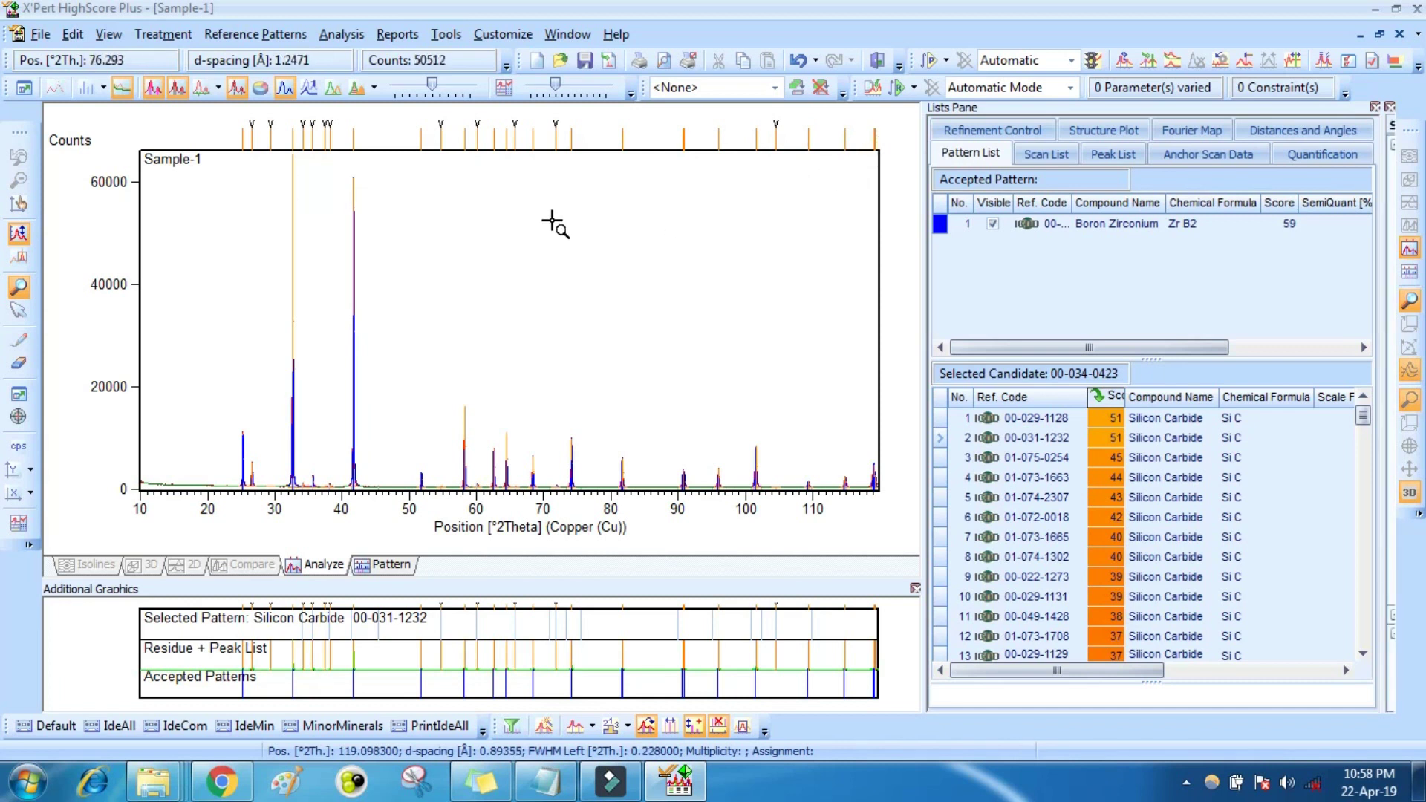
{"action": "right_click", "coordinate": [517, 238]}
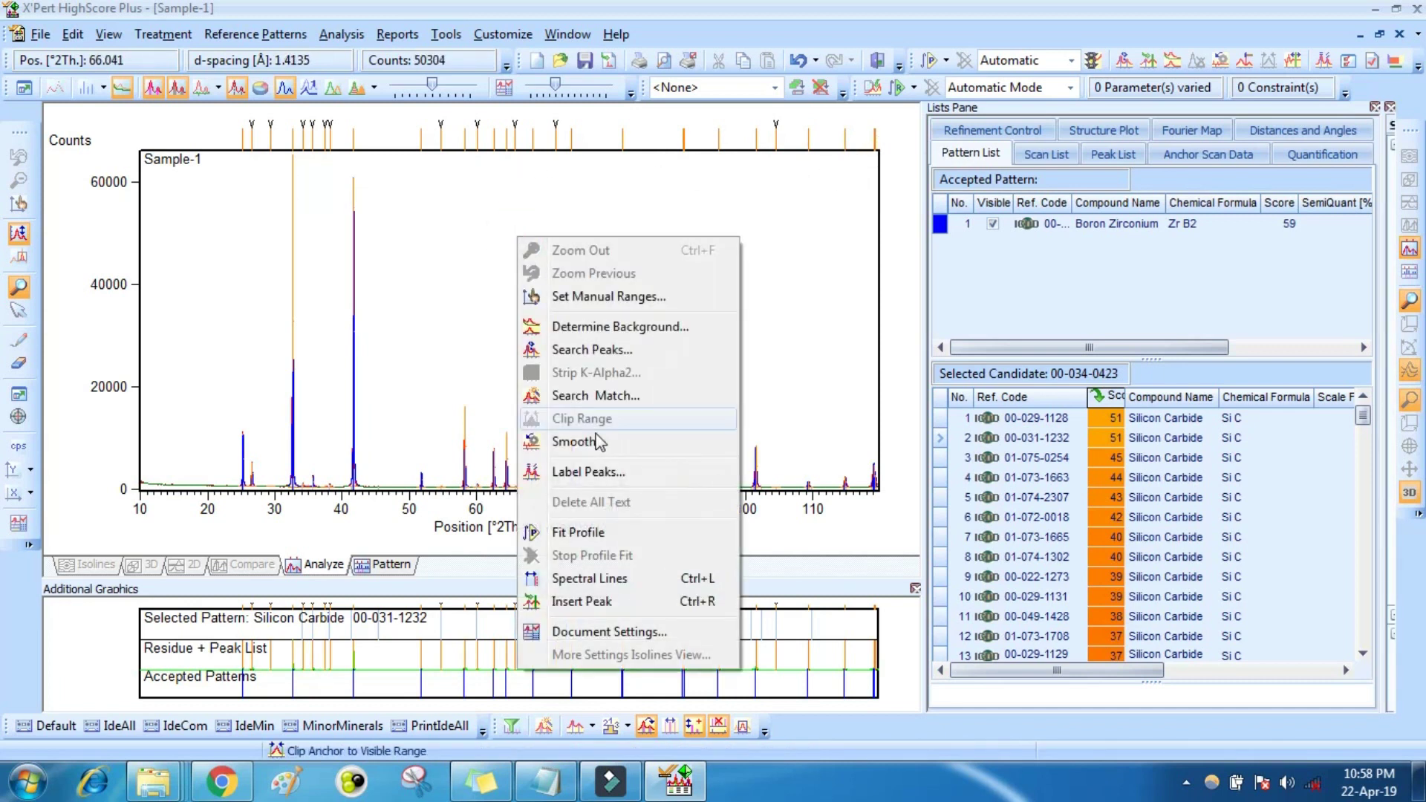
{"action": "left_click", "coordinate": [606, 473]}
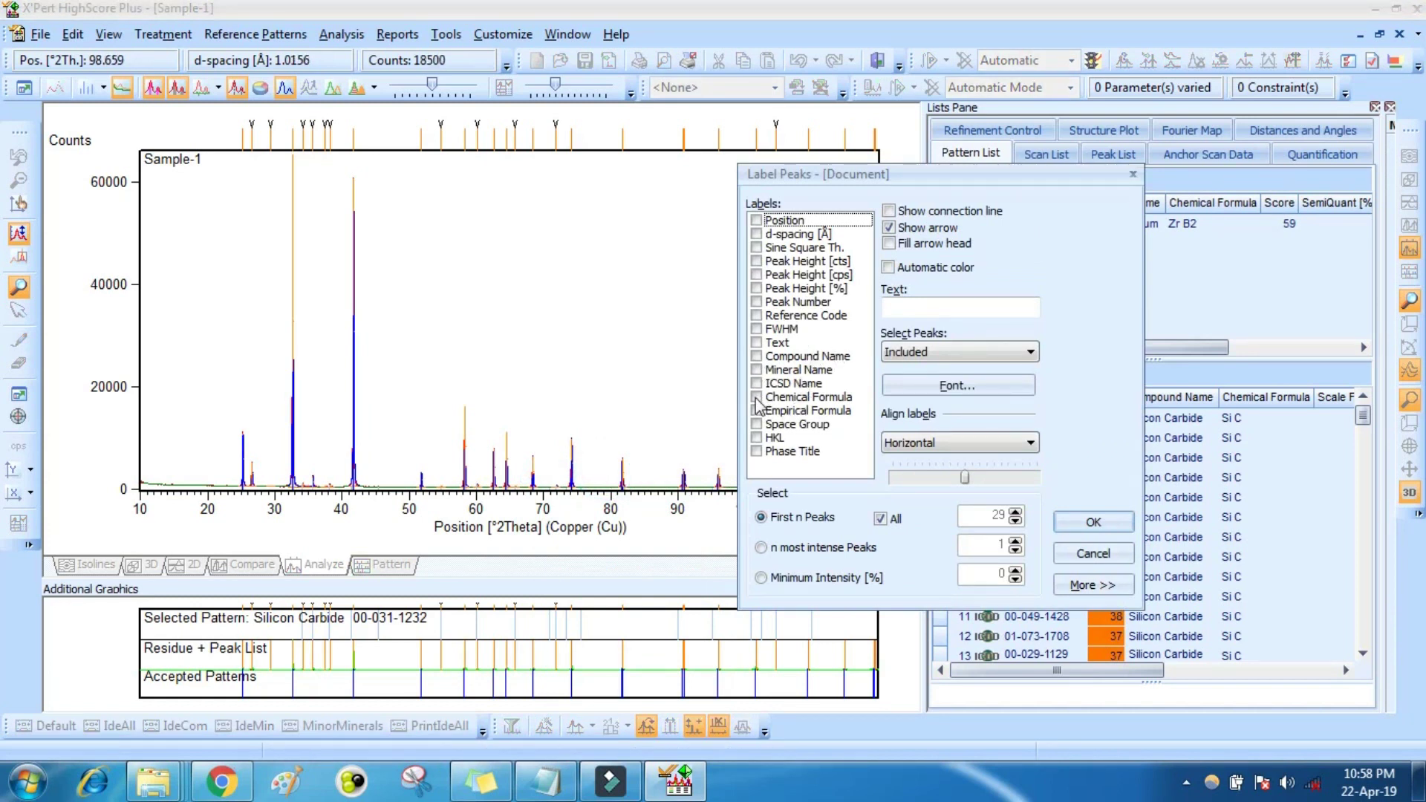
{"action": "left_click", "coordinate": [756, 397]}
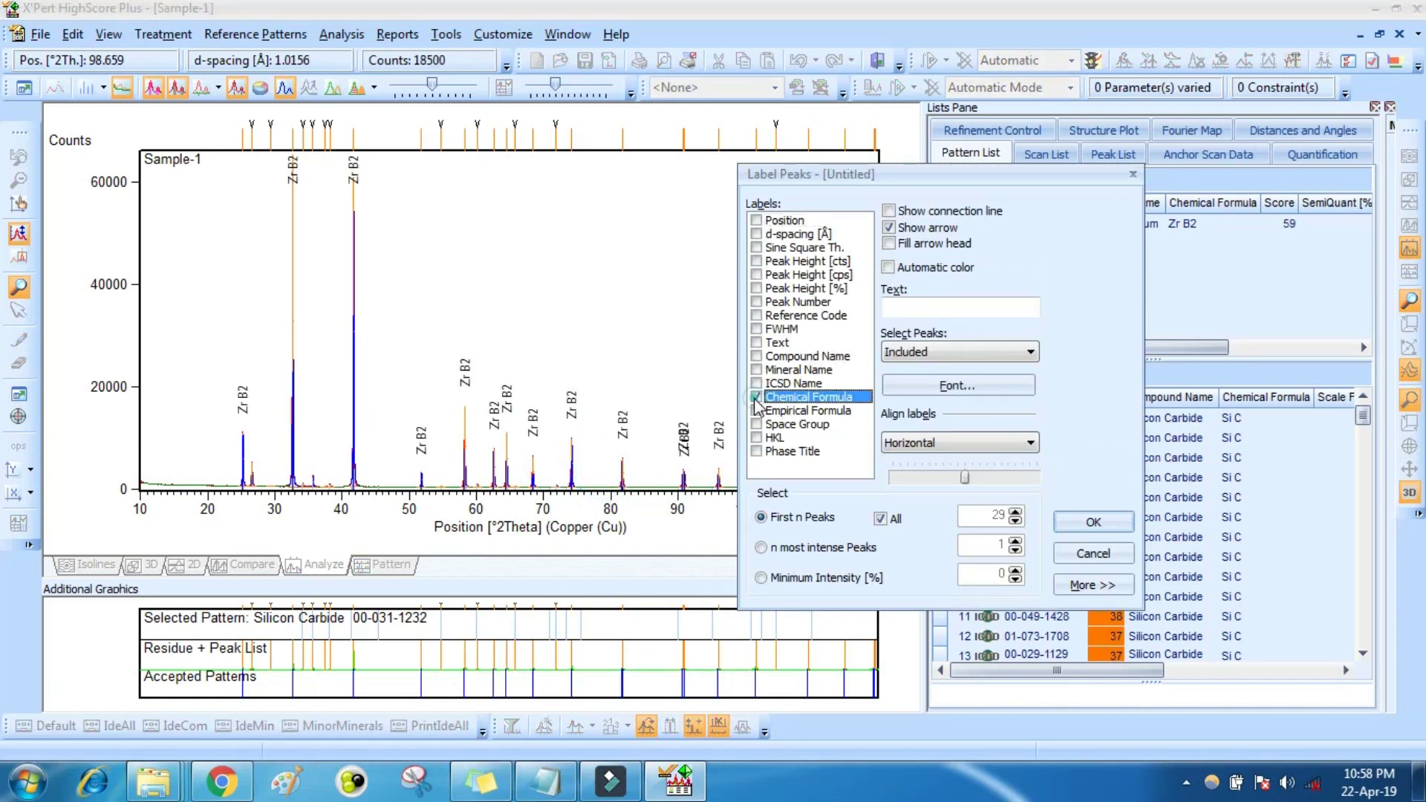
{"action": "left_click", "coordinate": [1093, 524]}
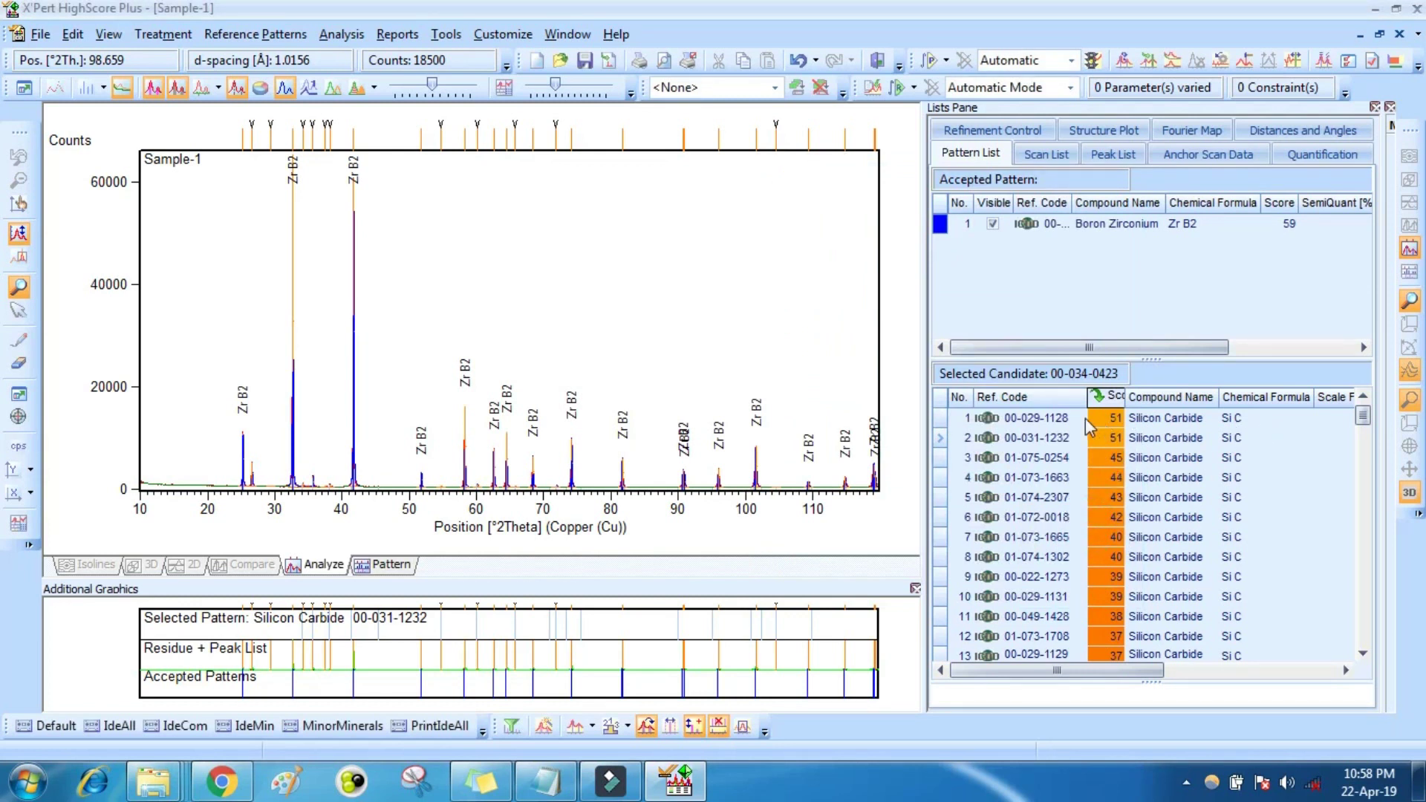
Accept Silicon Carbide 00-029-1128 as the second phase, adding Si C peak labels.
{"action": "left_click", "coordinate": [1061, 419]}
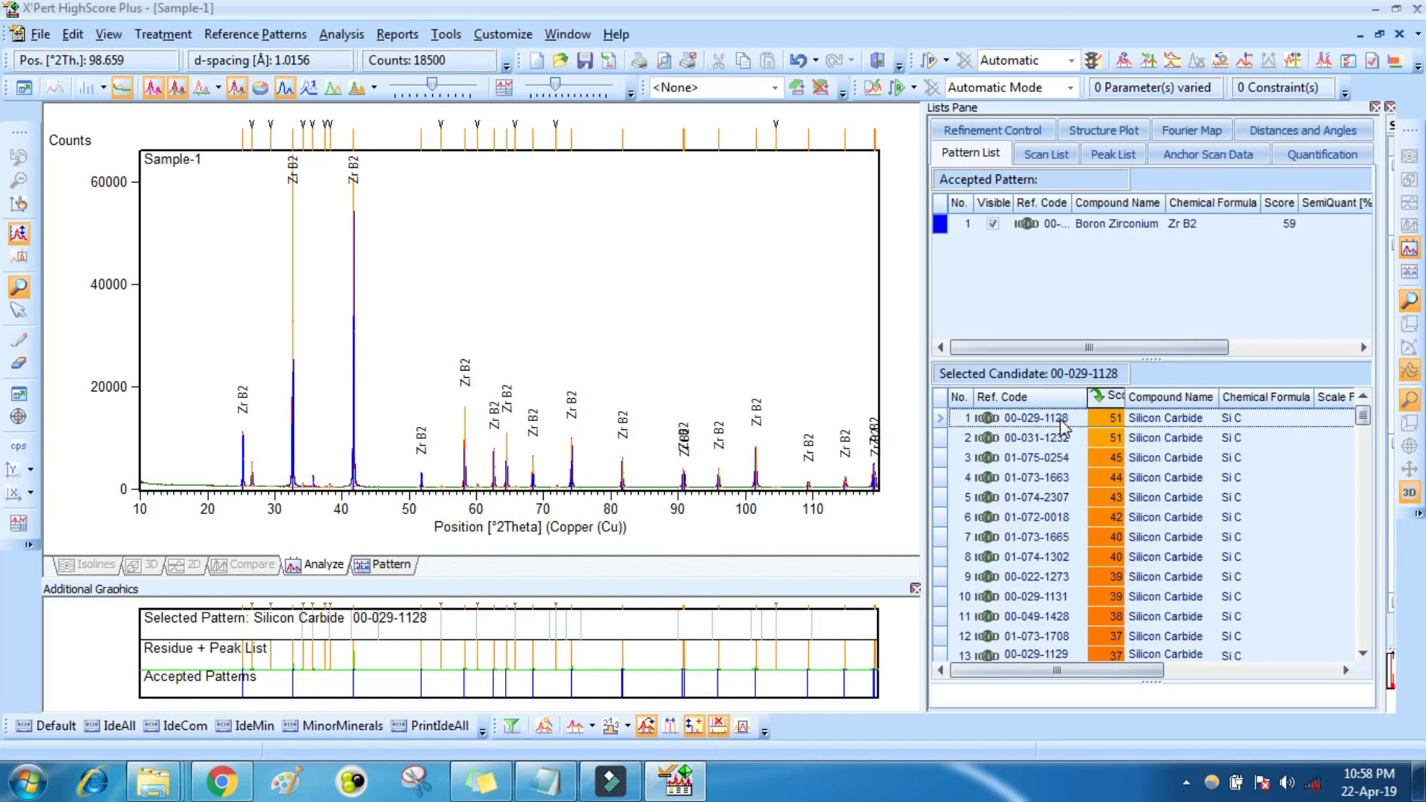
{"action": "left_click_drag", "start_coordinate": [1062, 422], "coordinate": [1098, 281]}
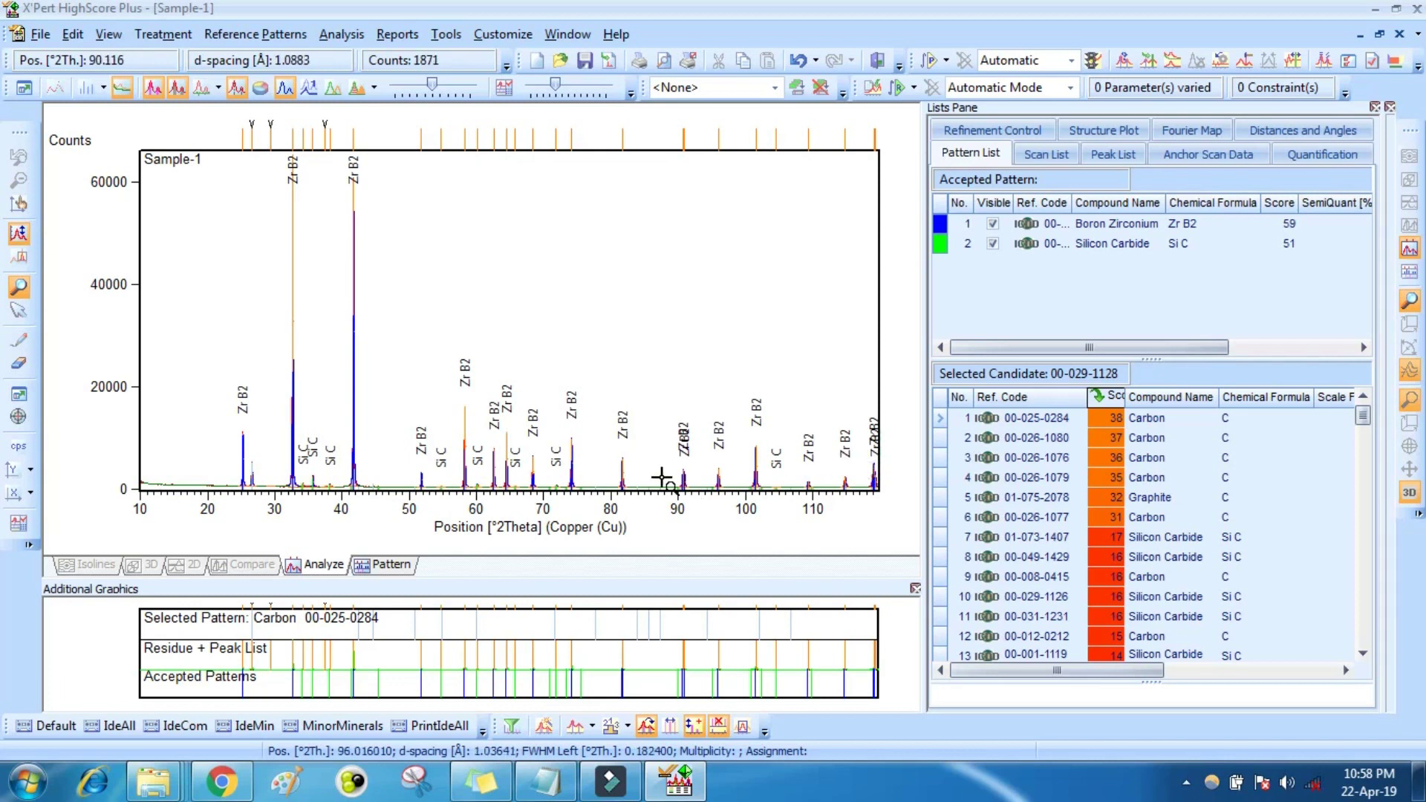
{"action": "mouse_move", "coordinate": [507, 475]}
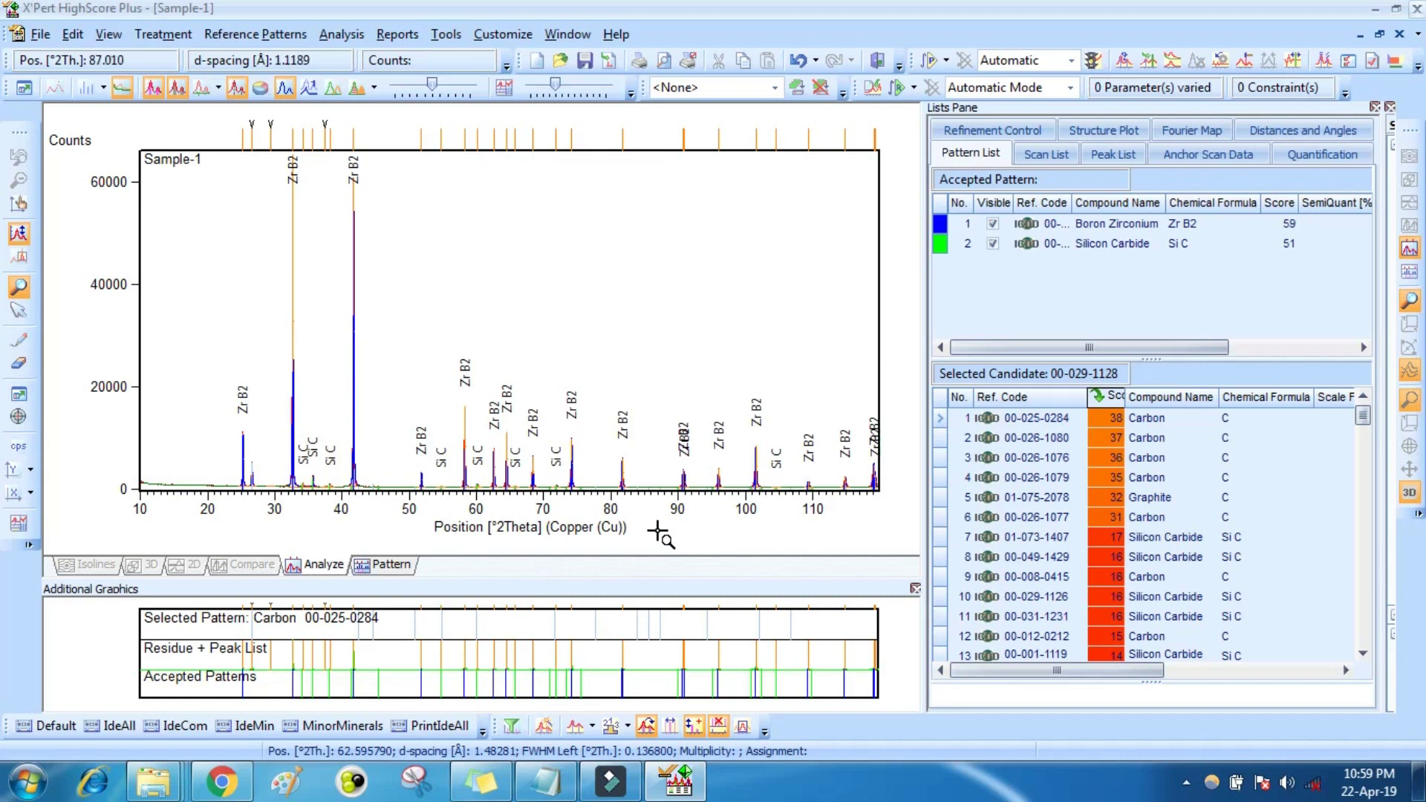
{"action": "mouse_move", "coordinate": [692, 796]}
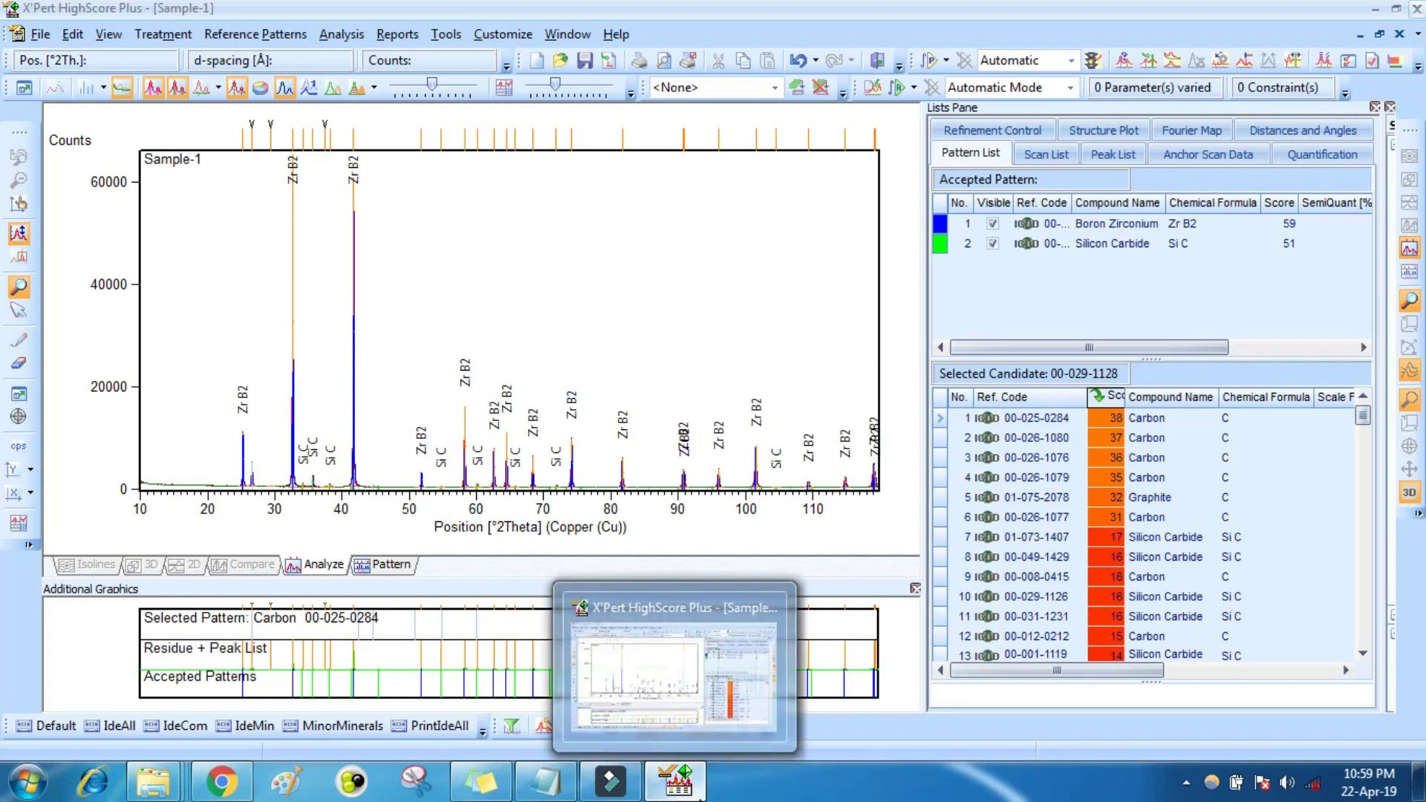